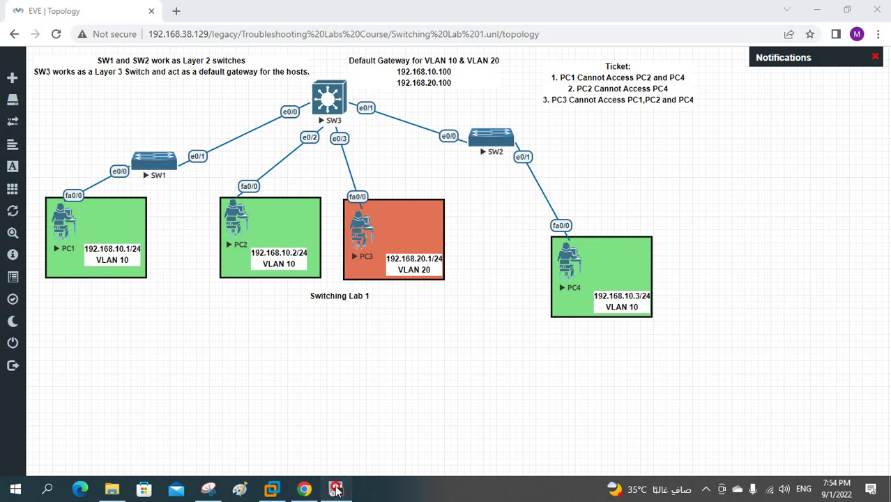
# Switch to the SecureCRT terminal window, connect to PC3's console and bring up its command prompt beside the topology
pyautogui.click(336, 489)
pyautogui.moveTo(584, 327); pyautogui.dragTo(657, 247)
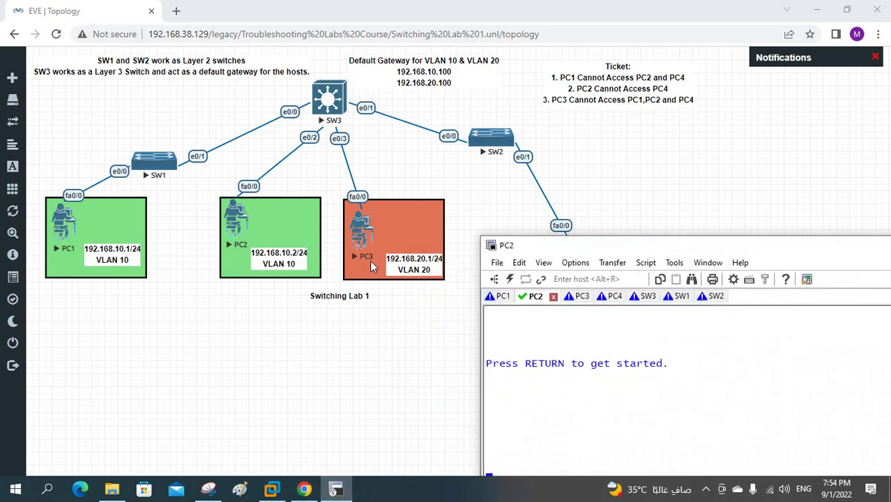
pyautogui.click(575, 298)
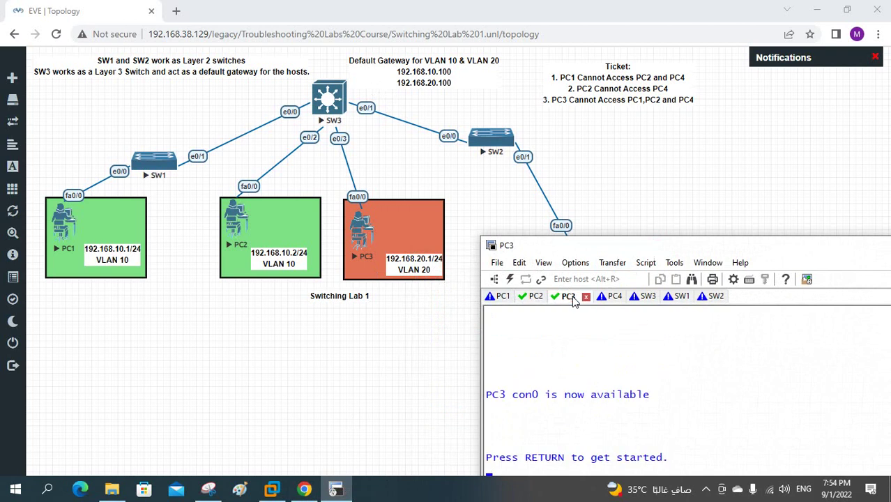
pyautogui.moveTo(600, 258); pyautogui.dragTo(594, 136)
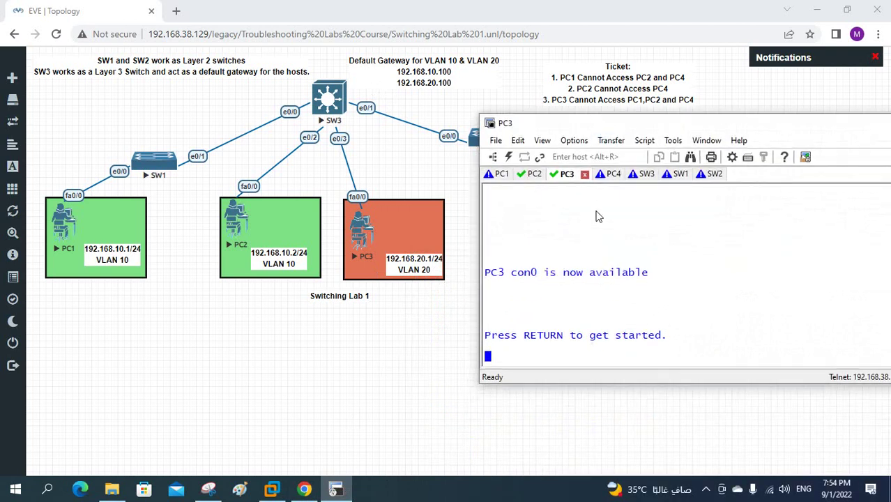
pyautogui.press('Return')
pyautogui.press('Return')
pyautogui.press('Return')
pyautogui.press('Return')
pyautogui.press('Return')
pyautogui.press('Return')
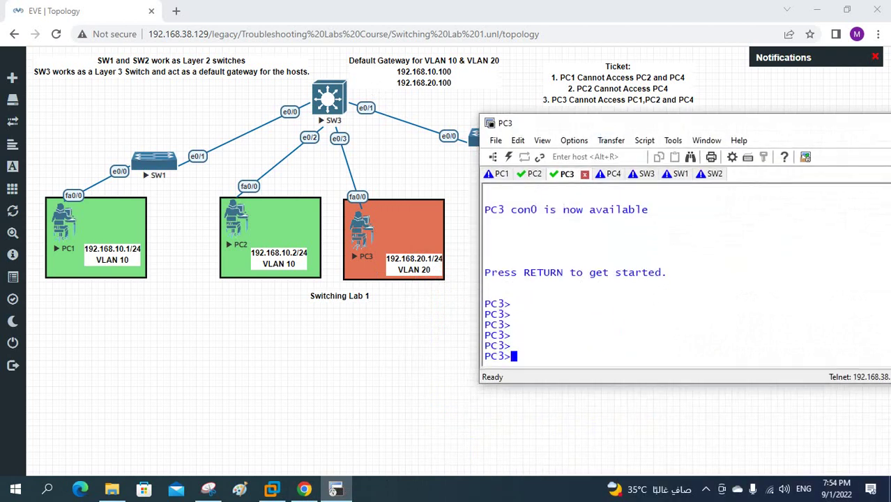
# Enter privileged mode on PC3 and list its interface addresses with "sh ip int br"
pyautogui.write('en')
pyautogui.press('Return')
pyautogui.write('sh ')
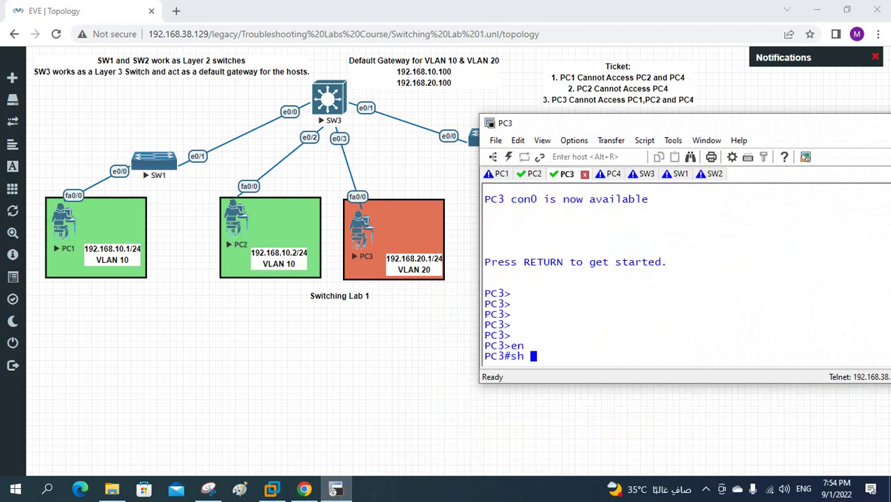
pyautogui.write('ip int br')
pyautogui.press('Return')
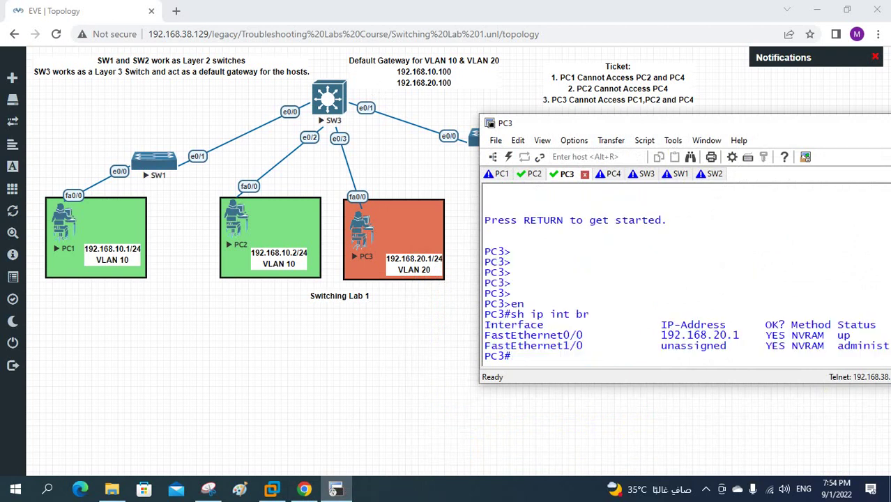
# Display PC3's routing table with "sh ip route" and examine the default route and its next-hop gateway
pyautogui.moveTo(604, 130); pyautogui.dragTo(589, 150)
pyautogui.write('sh ip rou')
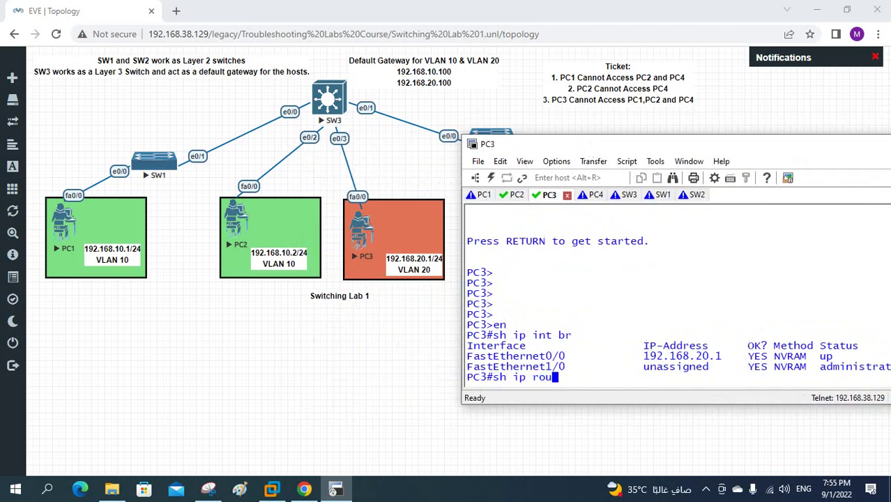
pyautogui.press('Return')
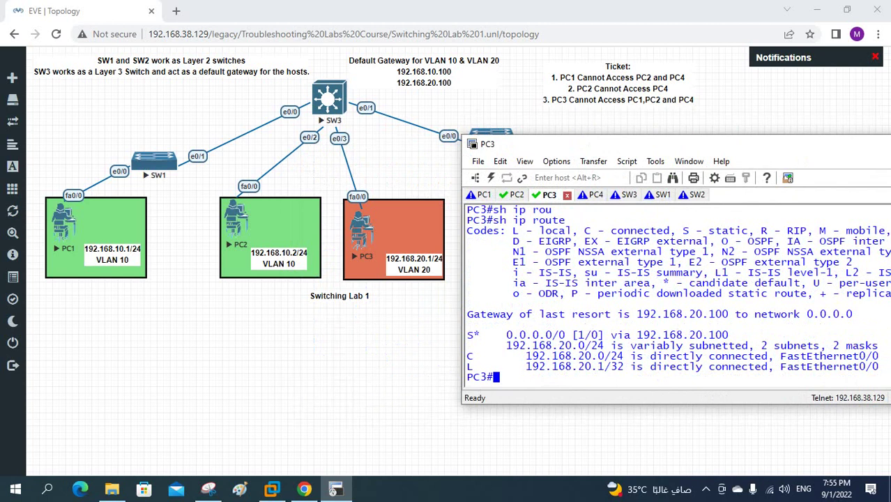
pyautogui.moveTo(500, 336); pyautogui.dragTo(565, 335)
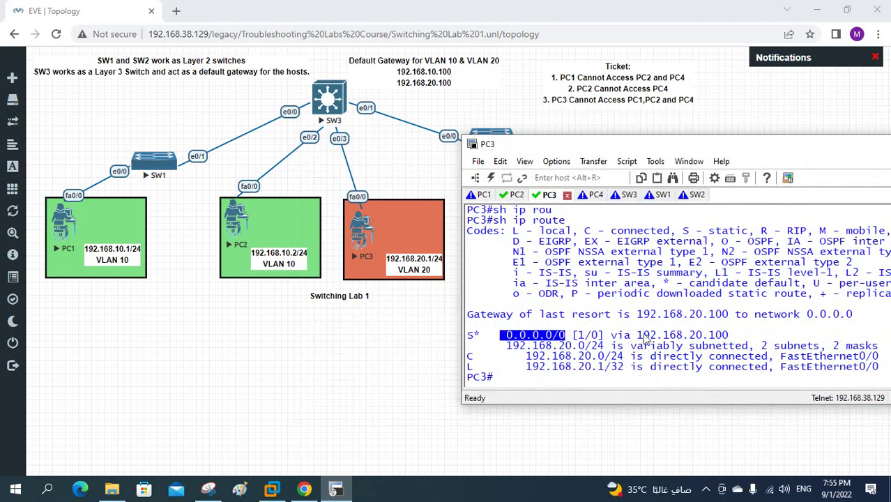
pyautogui.moveTo(636, 336); pyautogui.dragTo(740, 334)
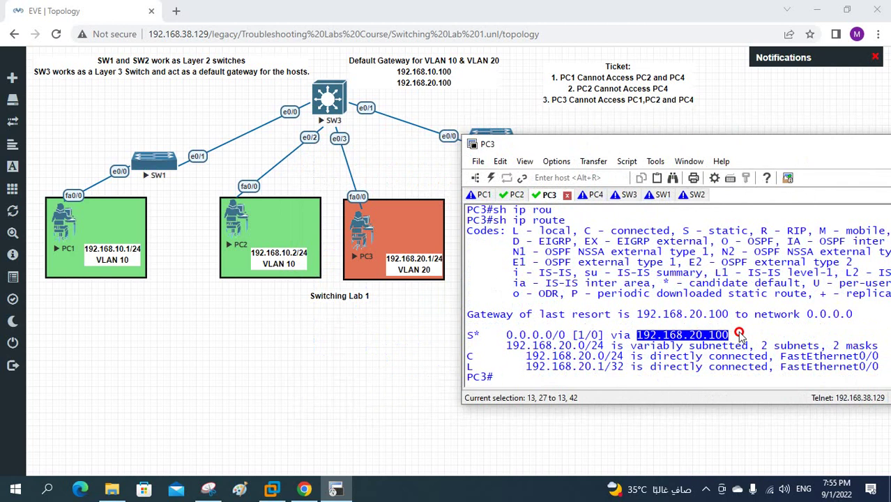
pyautogui.moveTo(740, 335); pyautogui.dragTo(740, 334)
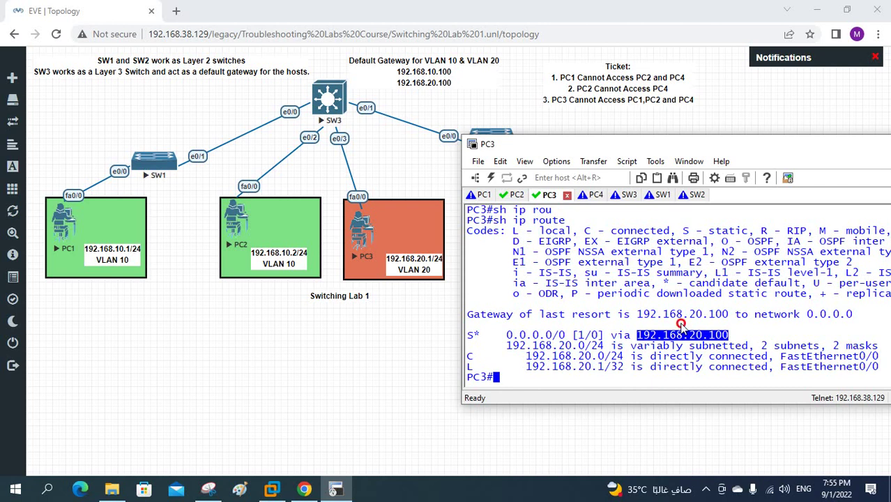
pyautogui.click(686, 327)
# Ping PC1 at 192.168.10.1 from PC3 twice to test connectivity
pyautogui.write('pi')
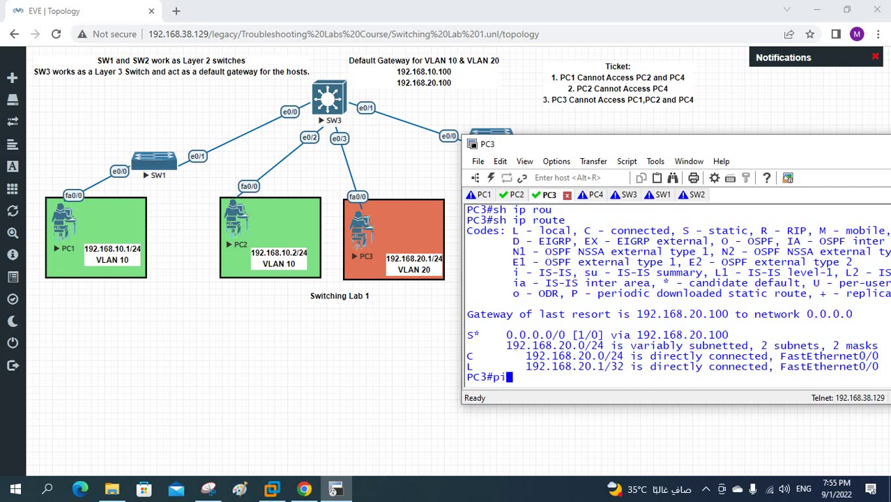
pyautogui.write('ng 192.168.10.1')
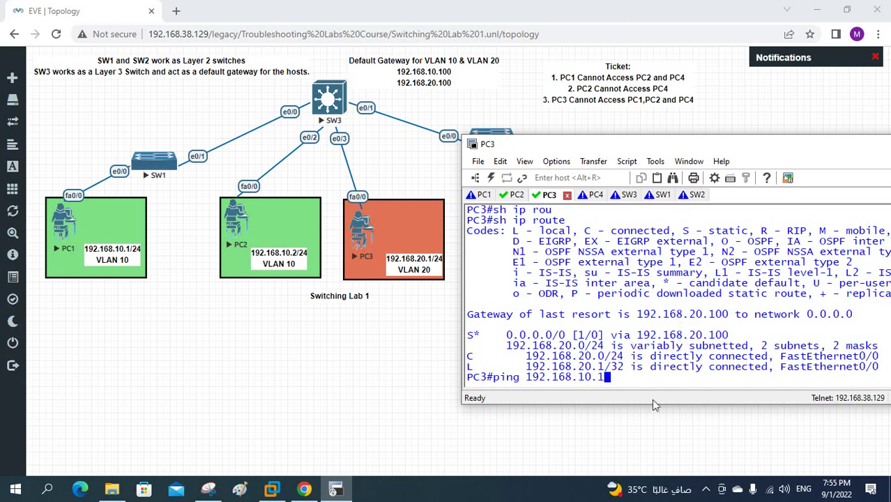
pyautogui.press('Return')
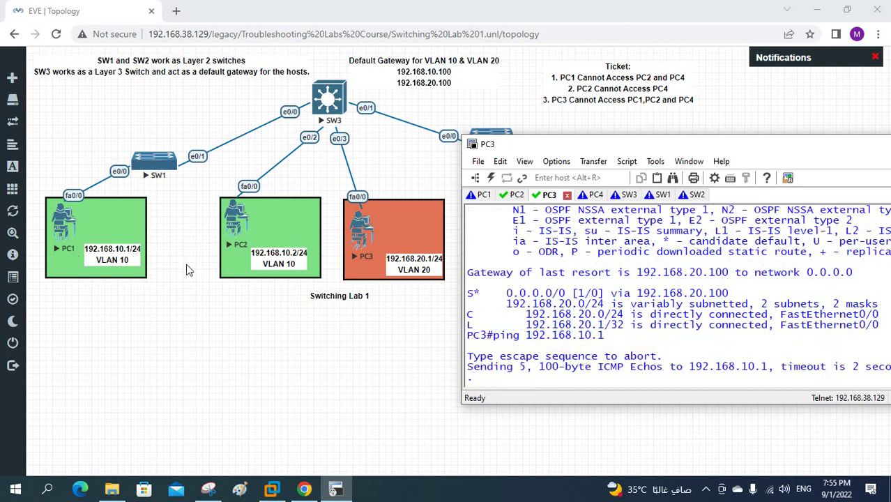
pyautogui.moveTo(563, 149); pyautogui.dragTo(461, 164)
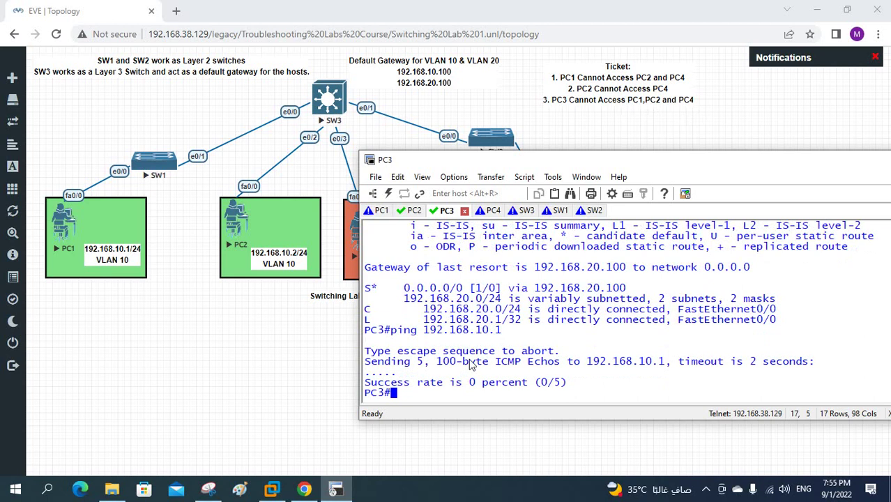
pyautogui.press('Up')
pyautogui.press('Return')
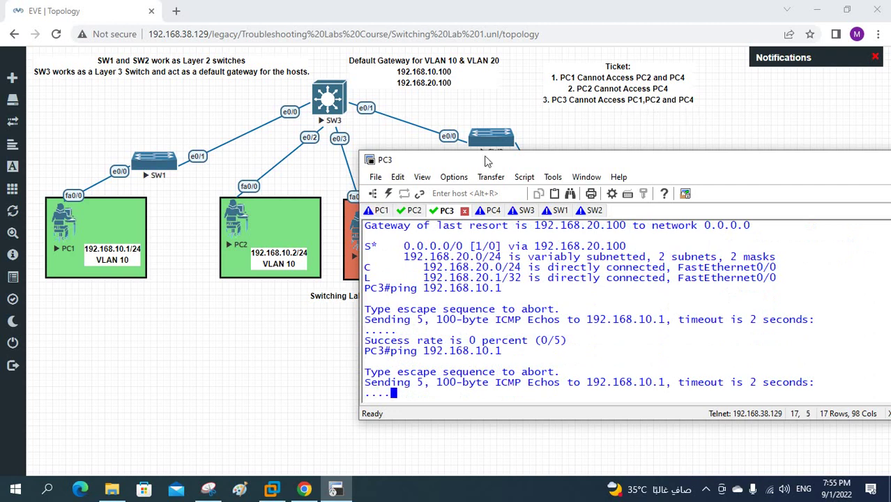
pyautogui.moveTo(486, 159); pyautogui.dragTo(596, 124)
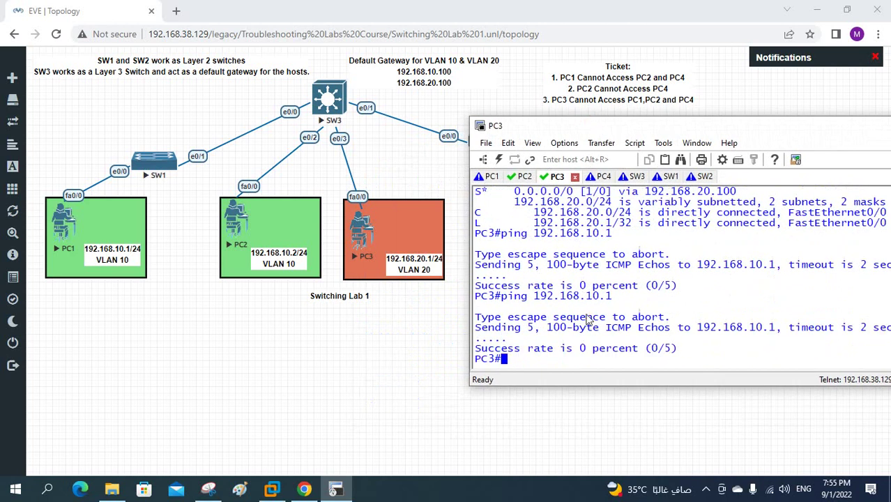
# Ping PC2 at 192.168.10.2 from PC3
pyautogui.press('Up')
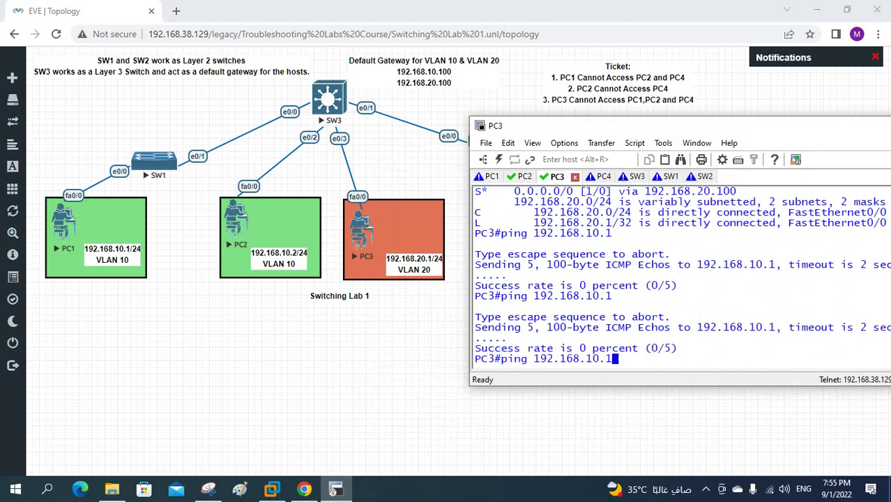
pyautogui.press('BackSpace')
pyautogui.write('2')
pyautogui.press('Return')
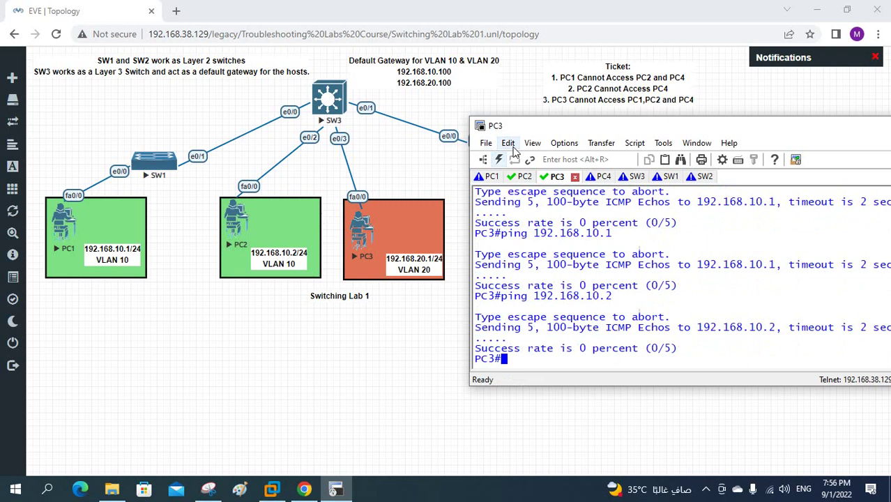
# Check PC4's address in the topology and ping it at 192.168.10.3 from PC3
pyautogui.moveTo(532, 127); pyautogui.dragTo(321, 347)
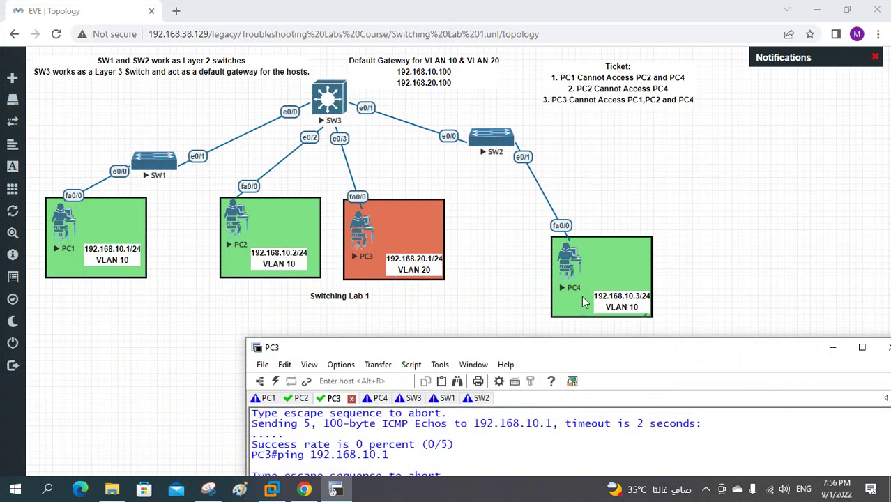
pyautogui.moveTo(549, 352); pyautogui.dragTo(603, 140)
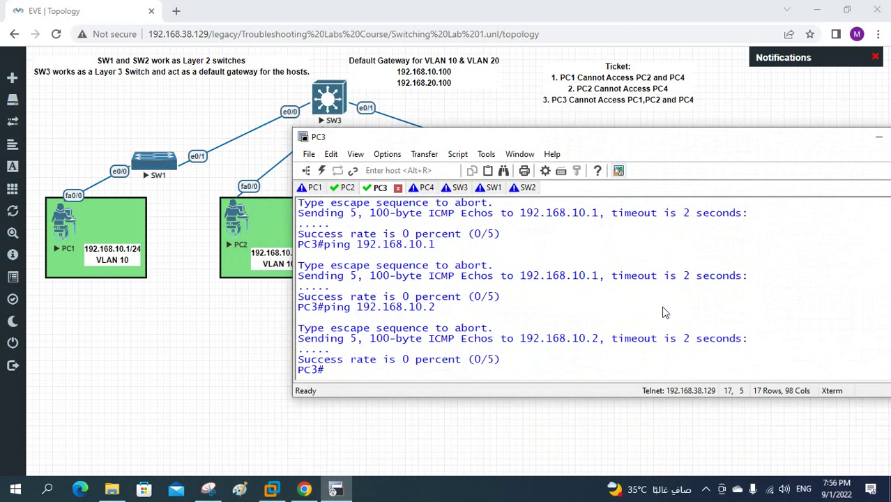
pyautogui.press('Up')
pyautogui.press('BackSpace')
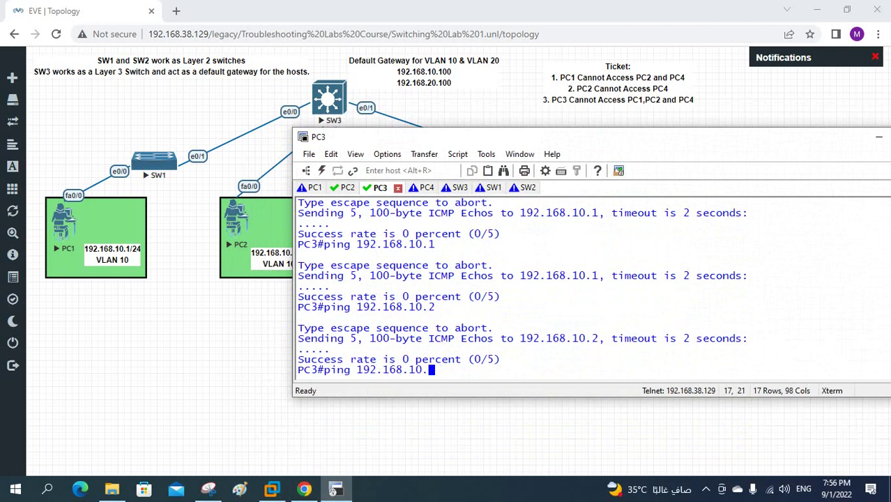
pyautogui.write('3')
pyautogui.press('Return')
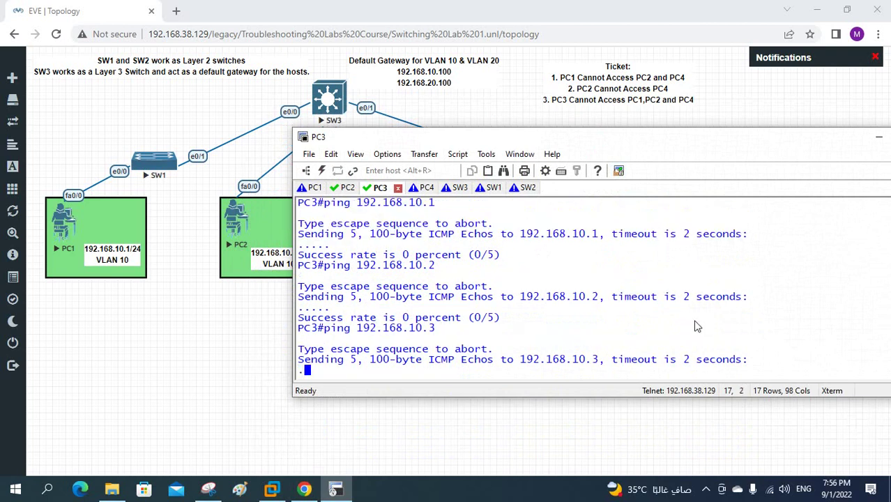
pyautogui.moveTo(563, 142); pyautogui.dragTo(625, 99)
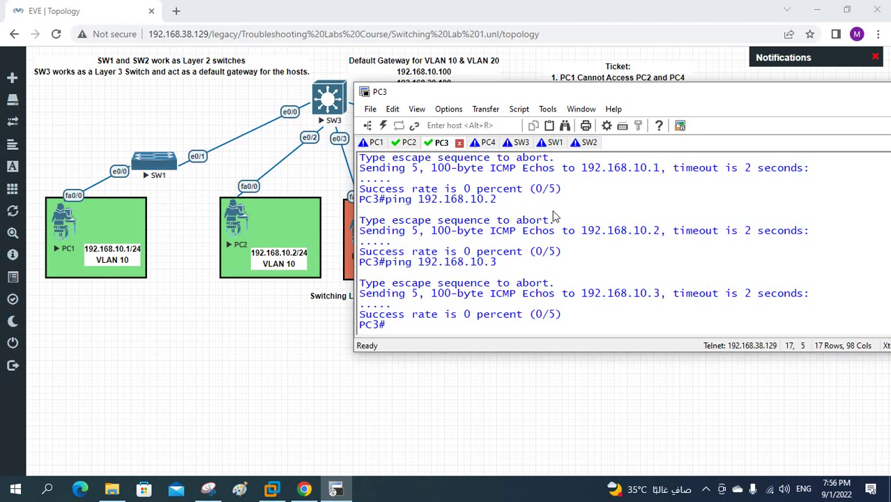
# Connect to SW1's console session and bring up its command prompt
pyautogui.click(551, 145)
pyautogui.click(542, 174)
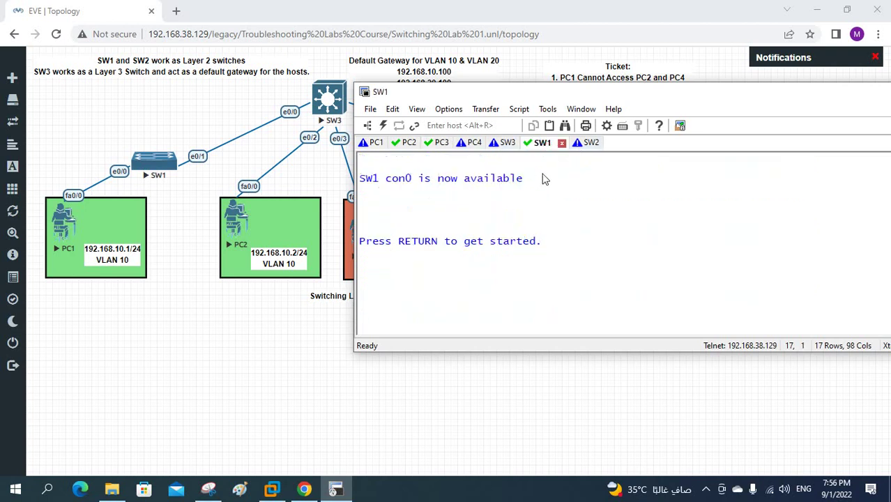
pyautogui.press('Return')
pyautogui.press('Return')
pyautogui.press('Return')
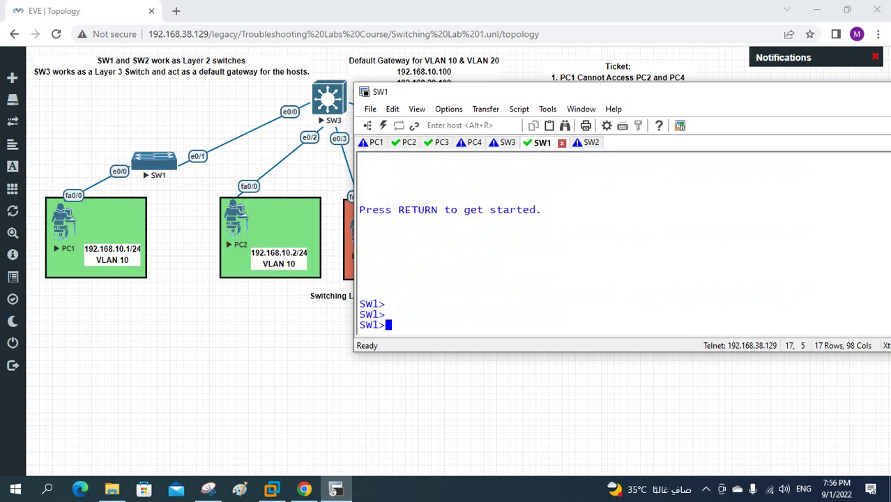
# Enter privileged mode on SW1, list its VLANs with "sh vlan br" and examine the VLAN 10 port assignment
pyautogui.write('en')
pyautogui.press('Return')
pyautogui.write('sh vlan ')
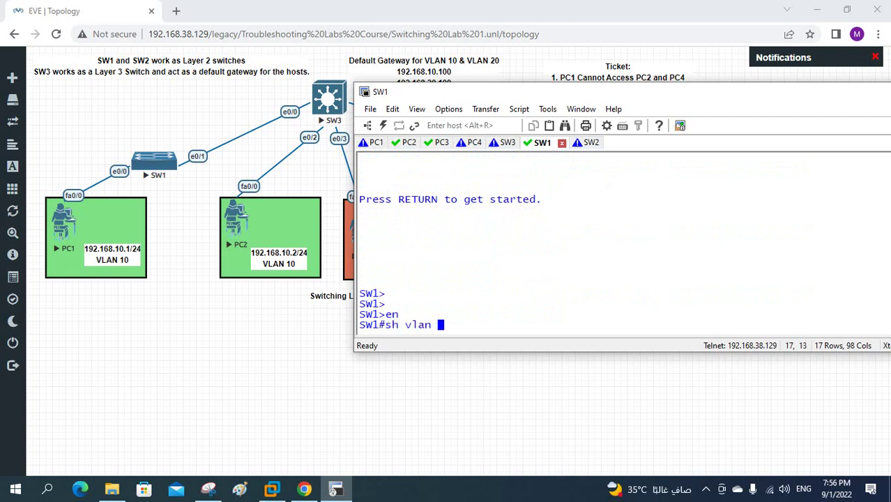
pyautogui.write('br')
pyautogui.press('Return')
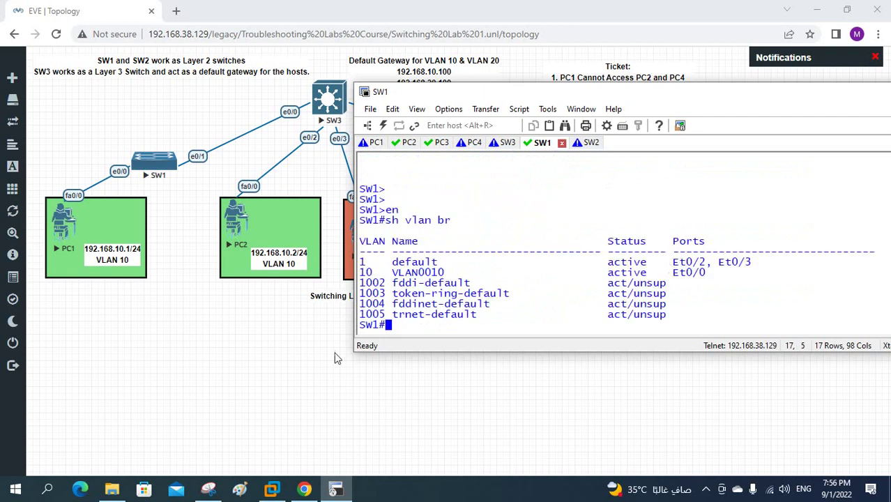
pyautogui.click(362, 275)
pyautogui.moveTo(362, 275); pyautogui.dragTo(705, 273)
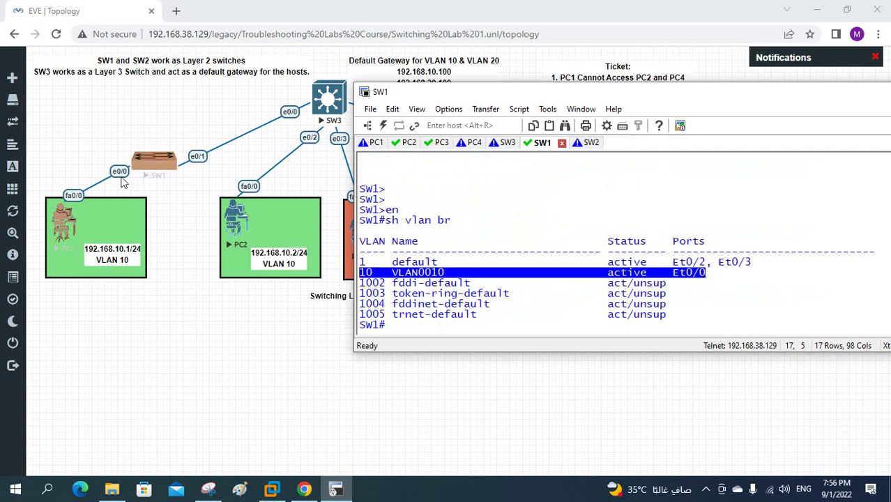
pyautogui.click(528, 267)
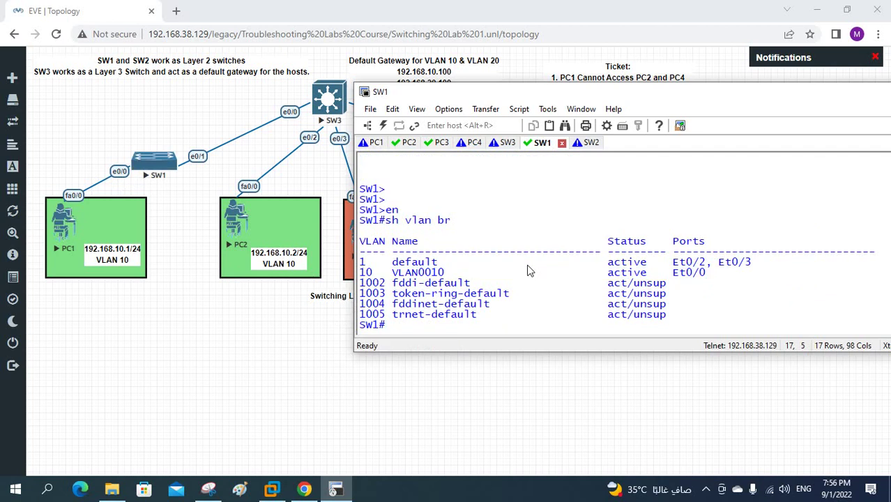
# Display SW1's trunks with "sh int trunk" and examine the trunk port, allowed VLANs and encapsulation
pyautogui.write('sh int tr')
pyautogui.press('Tab')
pyautogui.press('Return')
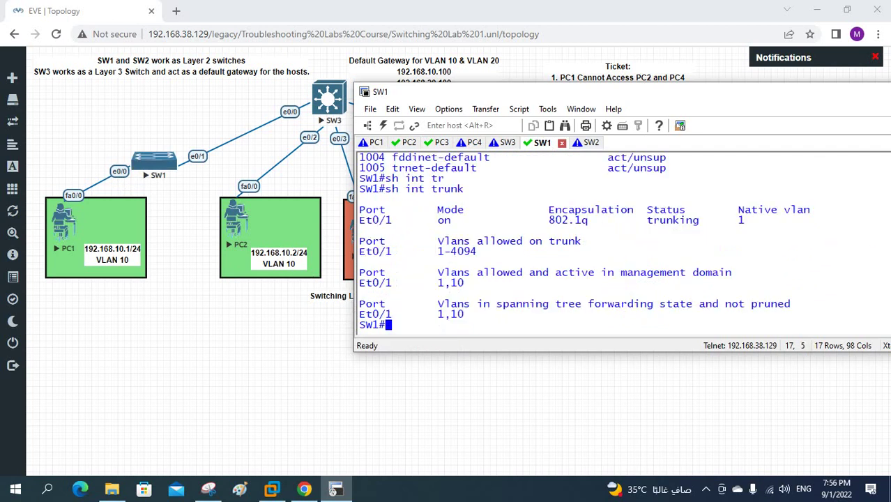
pyautogui.moveTo(393, 221); pyautogui.dragTo(358, 221)
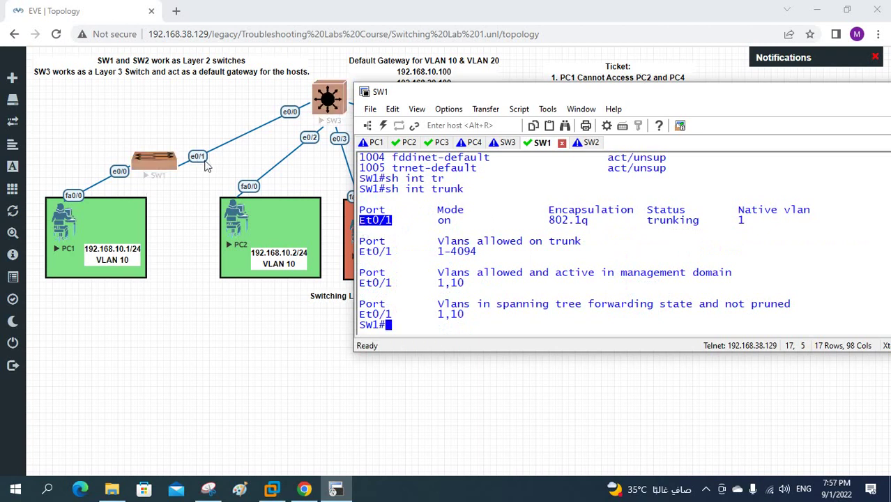
pyautogui.moveTo(432, 252); pyautogui.dragTo(509, 254)
pyautogui.moveTo(601, 221); pyautogui.dragTo(529, 224)
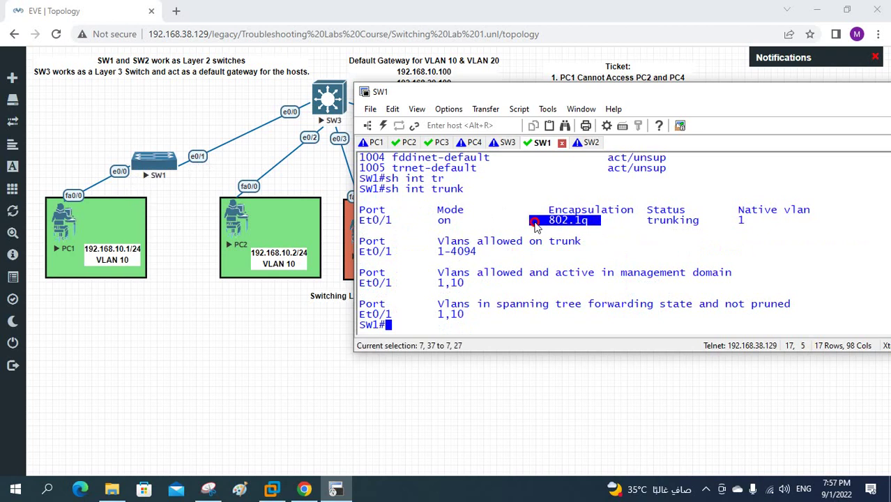
pyautogui.click(607, 243)
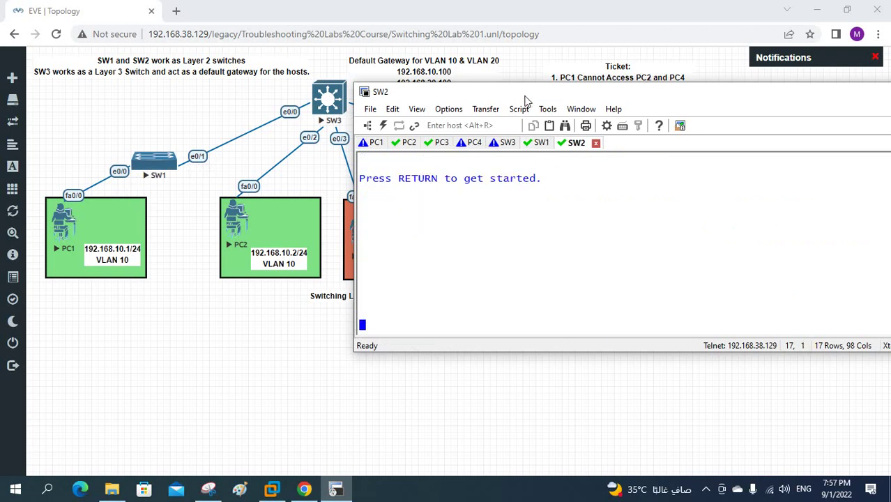
# Bring up the command prompt in SW2's console session, with the terminal window moved clear of the ticket text
pyautogui.moveTo(523, 93); pyautogui.dragTo(581, 143)
pyautogui.click(594, 233)
pyautogui.press('Return')
pyautogui.press('Return')
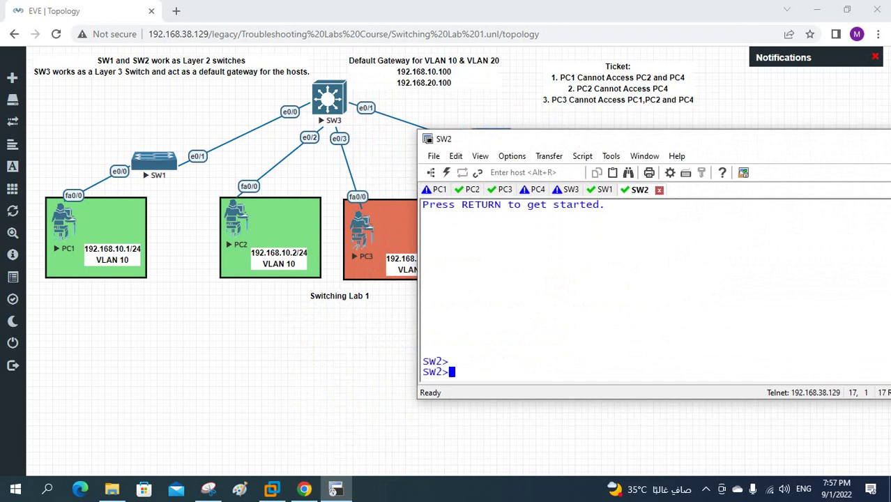
# Enter privileged mode on SW2, list its VLANs with "sh vlan br" and compare the VLAN 10 port with PC4's link in the topology
pyautogui.press('Return')
pyautogui.write('en')
pyautogui.press('Return')
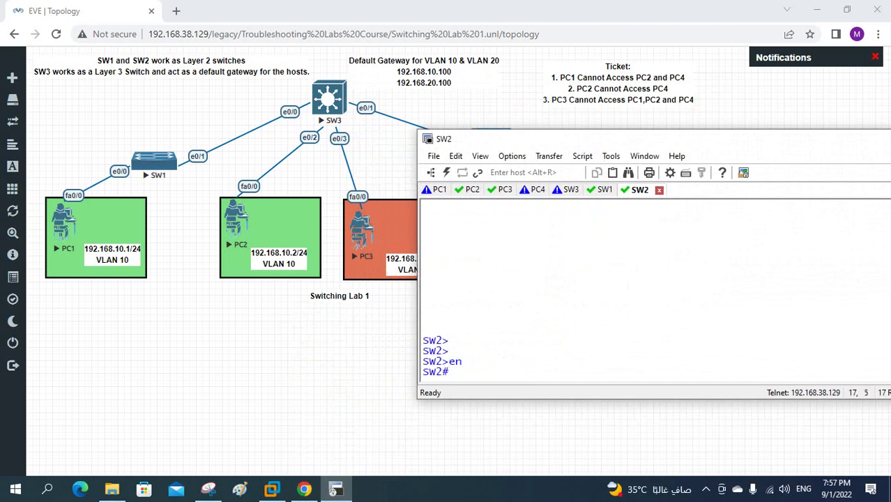
pyautogui.write('sh vlan br')
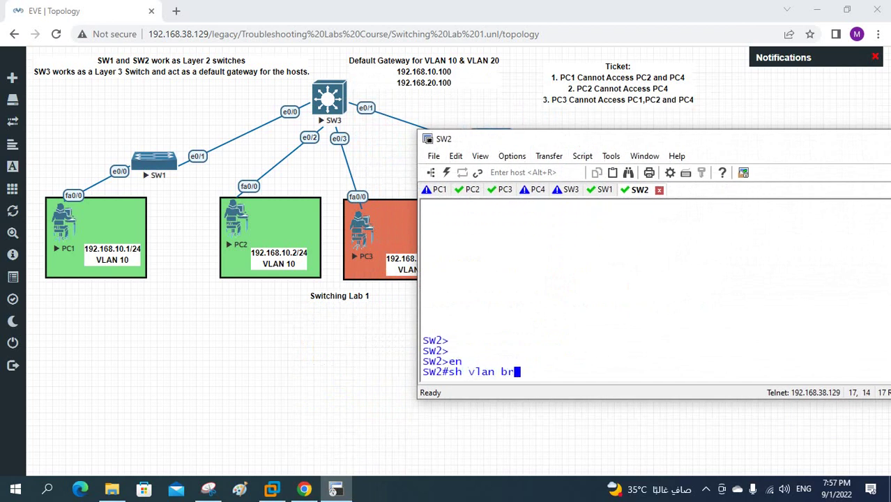
pyautogui.press('Return')
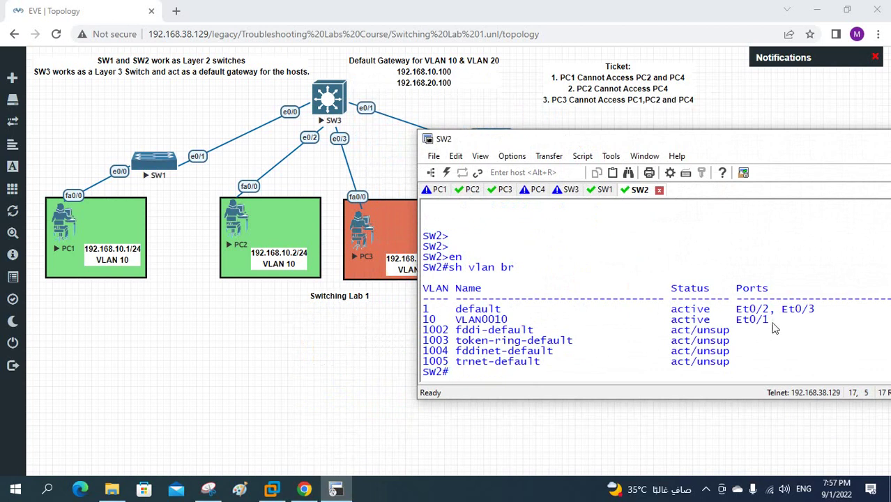
pyautogui.moveTo(770, 322); pyautogui.dragTo(428, 322)
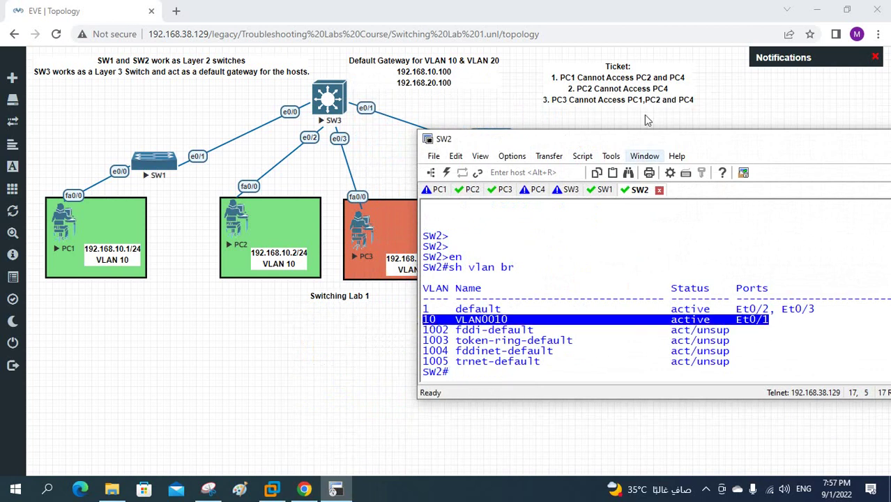
pyautogui.moveTo(631, 141); pyautogui.dragTo(482, 336)
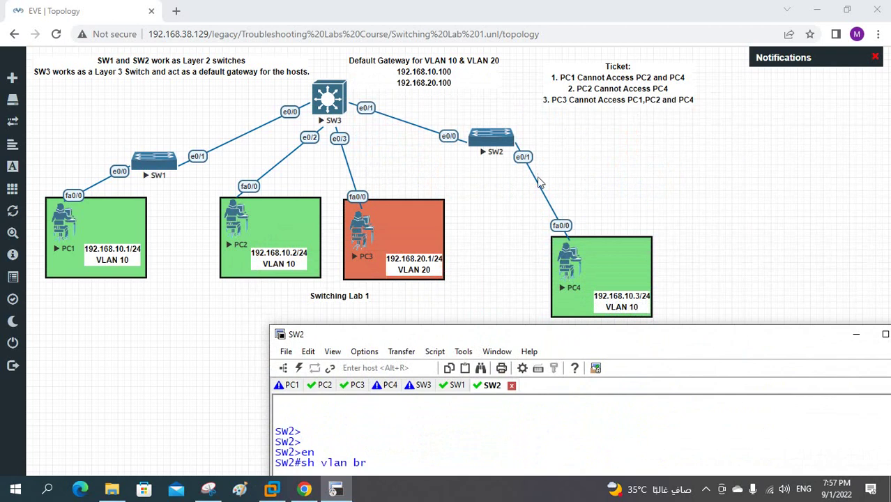
# Display SW2's trunks with "sh int trunk" and examine the trunk port against the topology, the allowed VLANs and the encapsulation
pyautogui.moveTo(521, 334); pyautogui.dragTo(570, 149)
pyautogui.click(598, 261)
pyautogui.write('s')
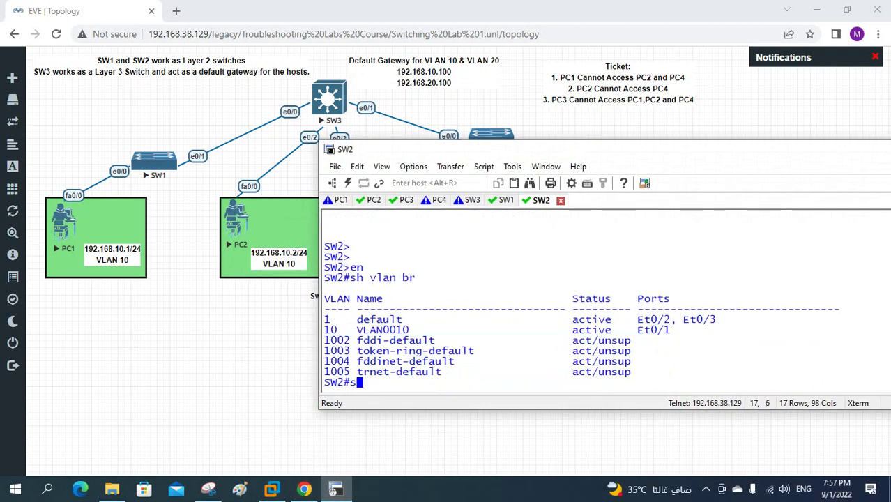
pyautogui.write('h')
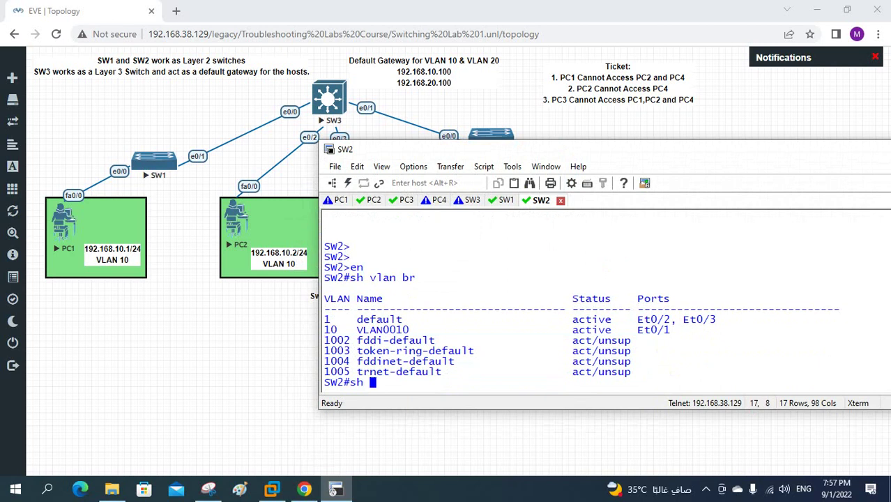
pyautogui.write(' int tr')
pyautogui.press('Tab')
pyautogui.press('Return')
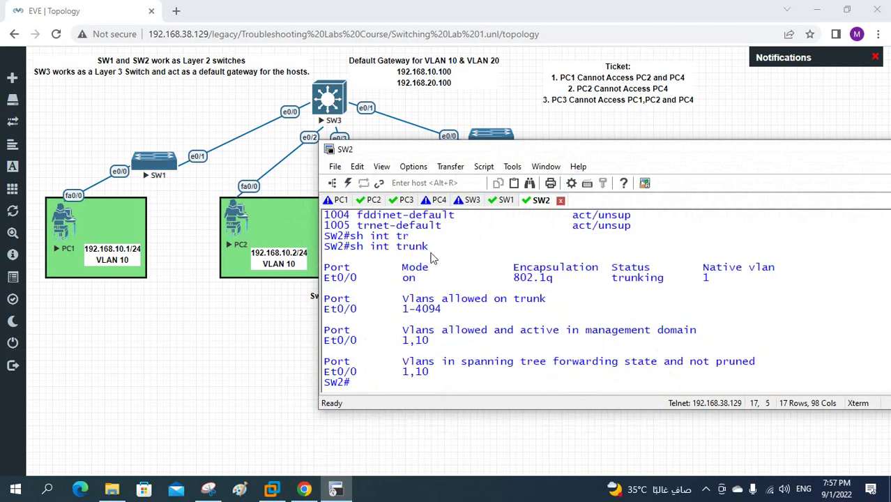
pyautogui.moveTo(357, 277); pyautogui.dragTo(323, 277)
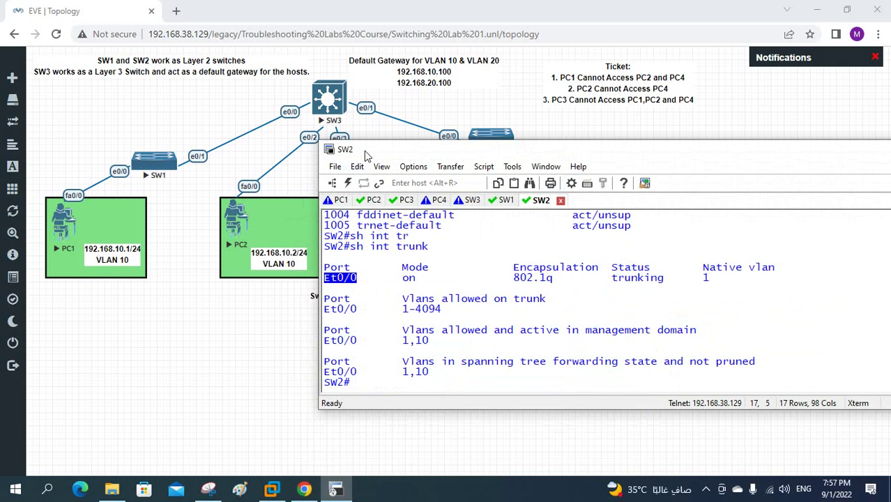
pyautogui.moveTo(367, 155); pyautogui.dragTo(356, 221)
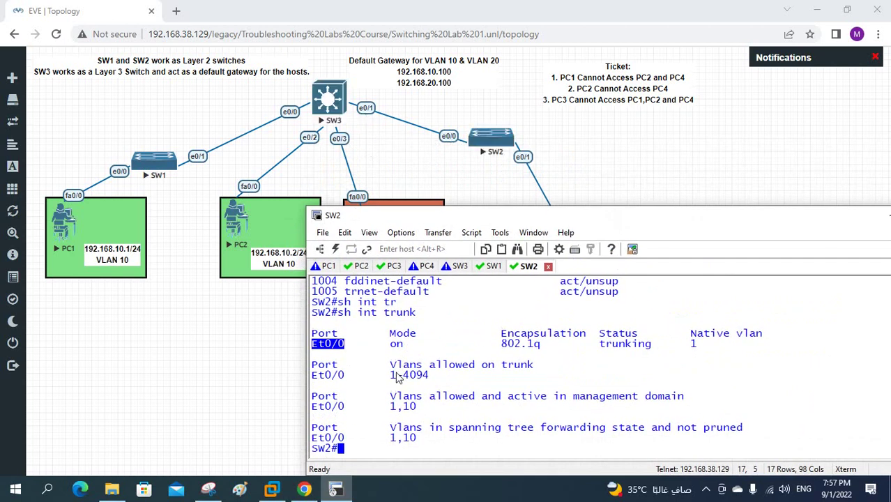
pyautogui.moveTo(392, 375); pyautogui.dragTo(466, 376)
pyautogui.moveTo(497, 343); pyautogui.dragTo(558, 344)
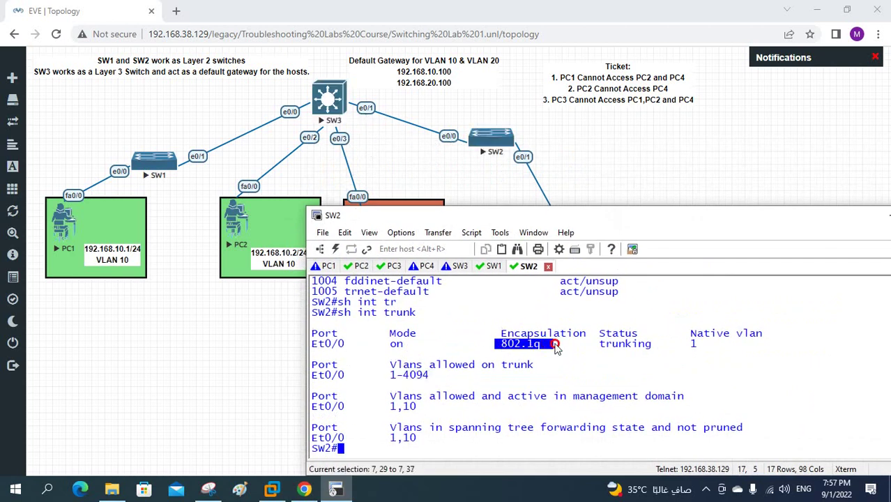
# Switch to SW3's console session and bring up its command prompt
pyautogui.moveTo(562, 219); pyautogui.dragTo(604, 151)
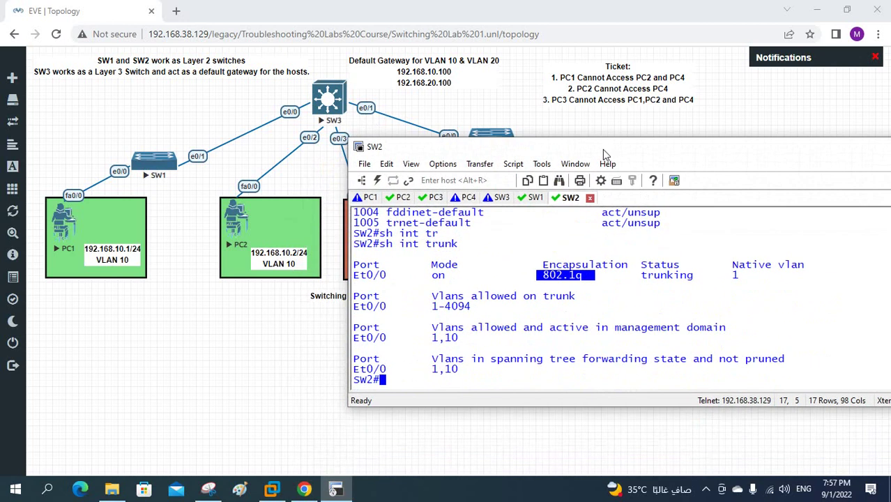
pyautogui.click(499, 200)
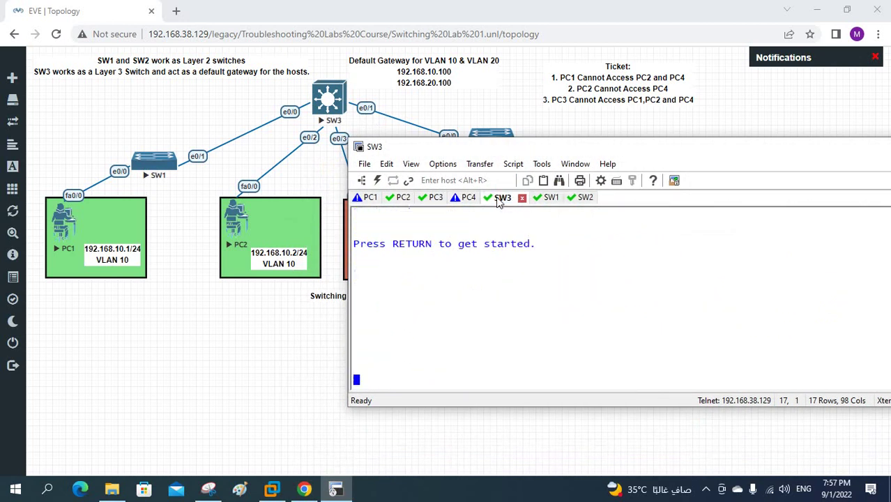
pyautogui.press('Return')
pyautogui.press('Return')
pyautogui.press('Return')
pyautogui.press('Return')
pyautogui.press('Return')
pyautogui.press('Return')
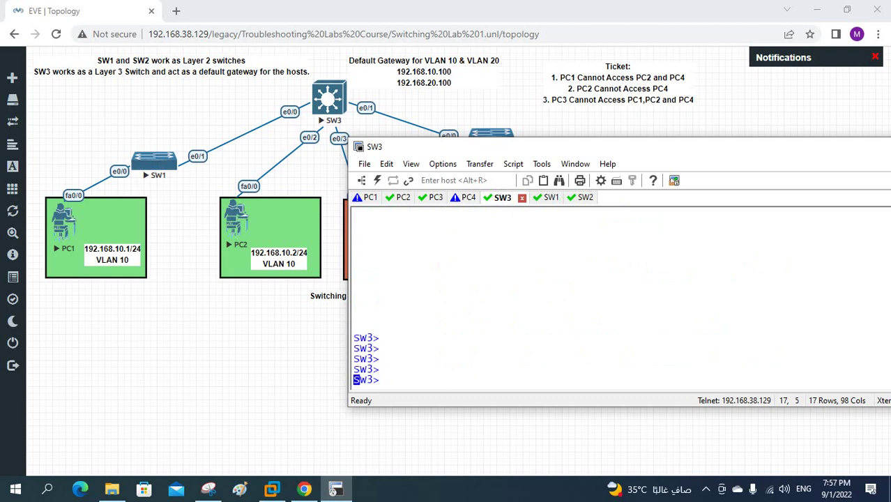
# Enter privileged mode on SW3, display its trunks with "sh int tr" and examine both trunk ports and their encapsulation
pyautogui.write('en')
pyautogui.press('Return')
pyautogui.write('sh ')
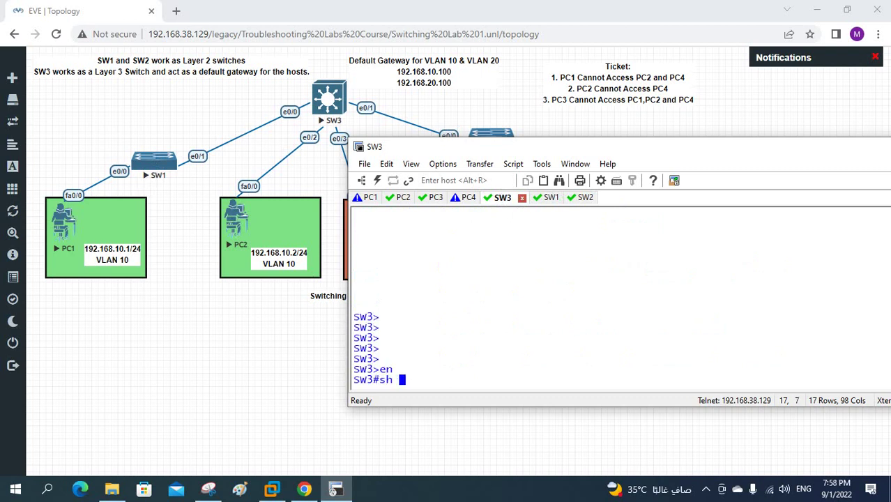
pyautogui.write('int tr')
pyautogui.press('Return')
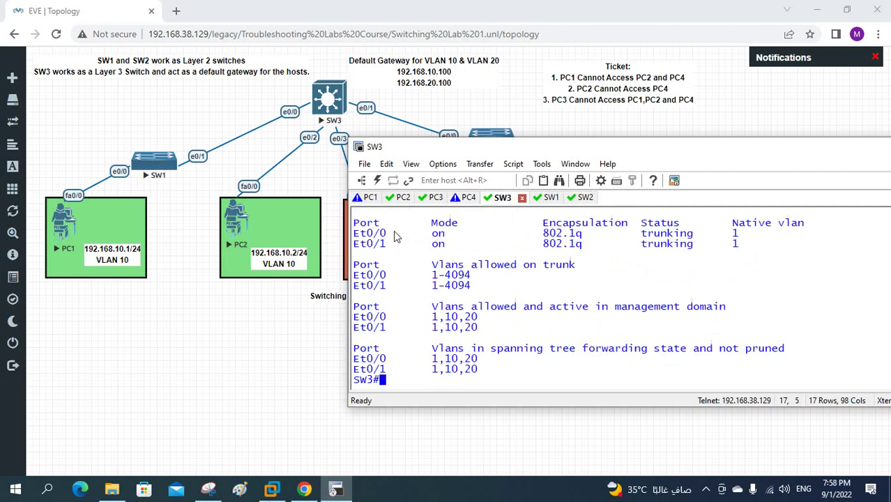
pyautogui.moveTo(394, 237); pyautogui.dragTo(352, 234)
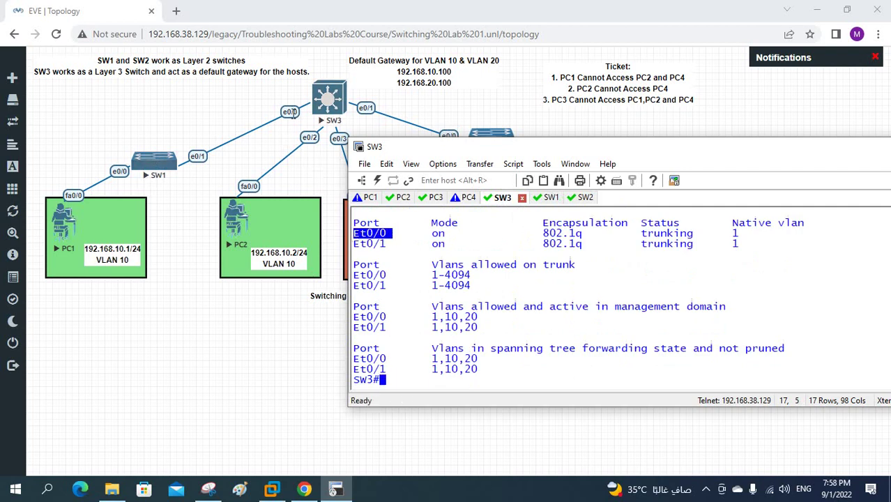
pyautogui.moveTo(383, 245); pyautogui.dragTo(353, 244)
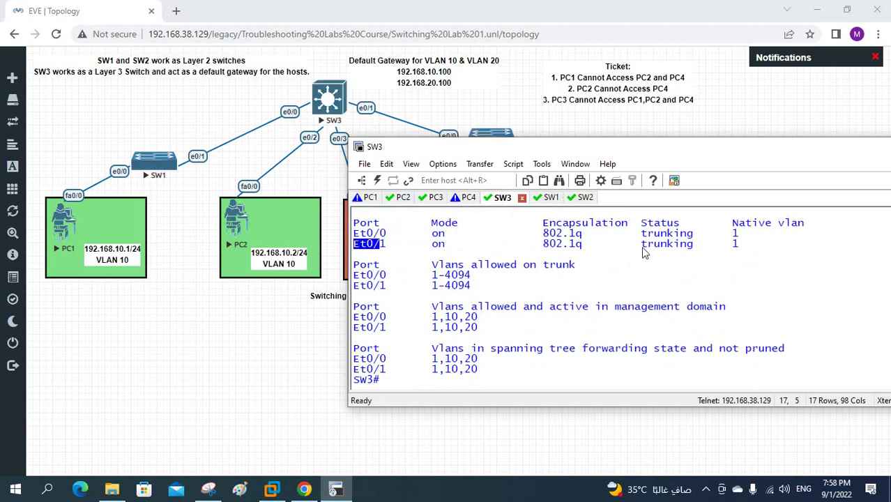
pyautogui.moveTo(587, 247); pyautogui.dragTo(345, 234)
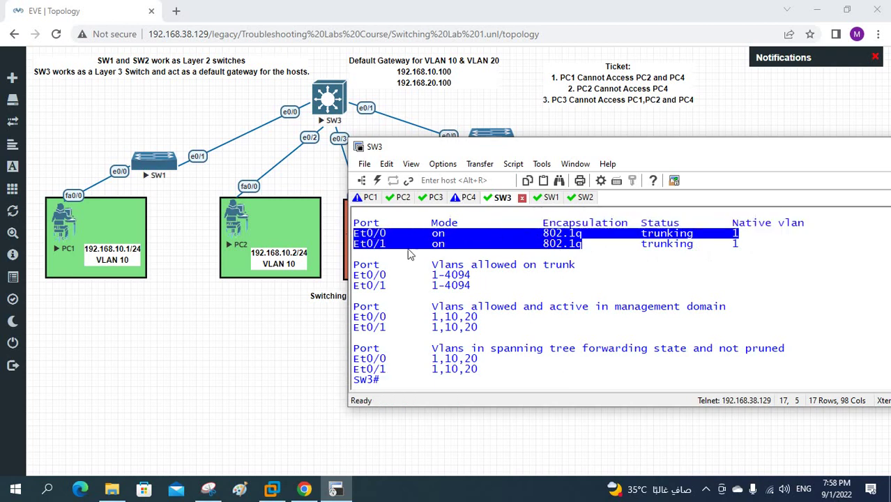
pyautogui.click(499, 276)
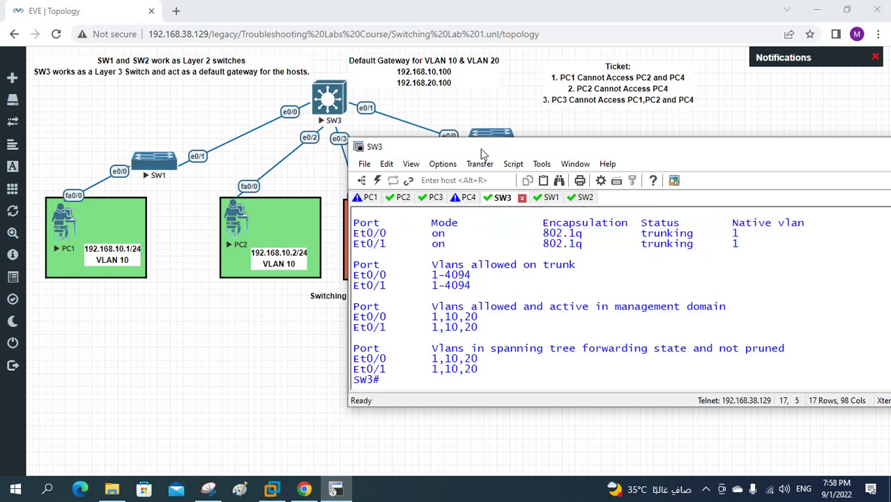
# List SW3's VLANs with "sh vlan br" and check the port assignments of VLANs 1, 10 and 20 against the PC2 and PC3 links
pyautogui.moveTo(481, 153); pyautogui.dragTo(614, 89)
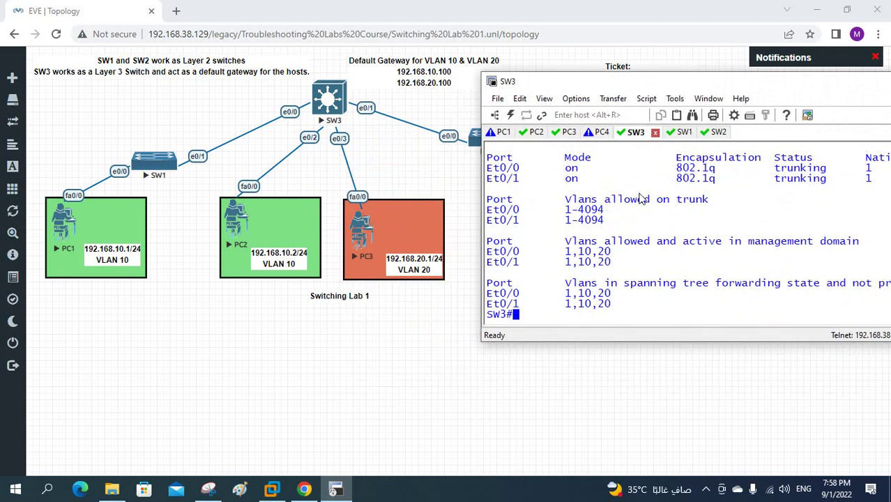
pyautogui.write('sh vlan b')
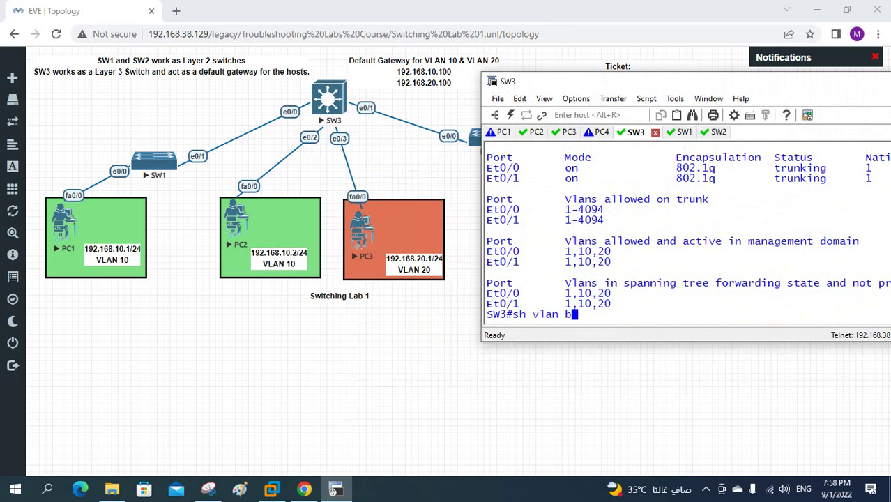
pyautogui.write('r')
pyautogui.press('Return')
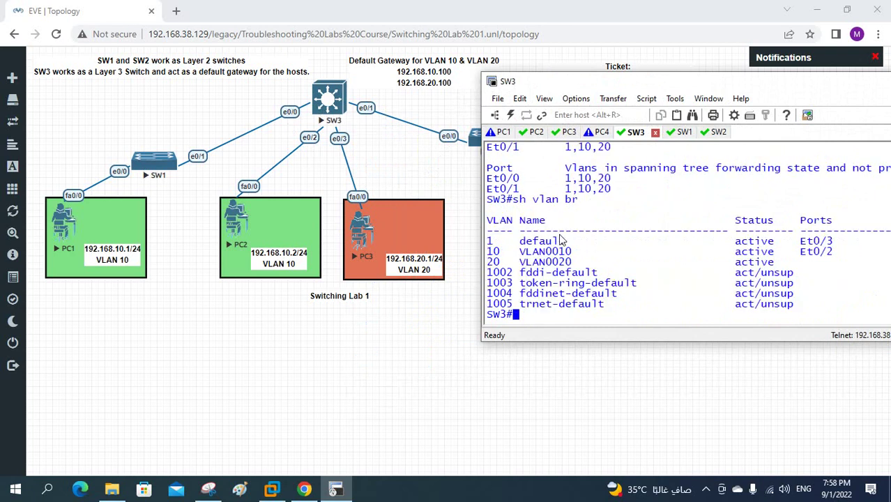
pyautogui.moveTo(492, 257); pyautogui.dragTo(835, 250)
pyautogui.moveTo(490, 263); pyautogui.dragTo(685, 269)
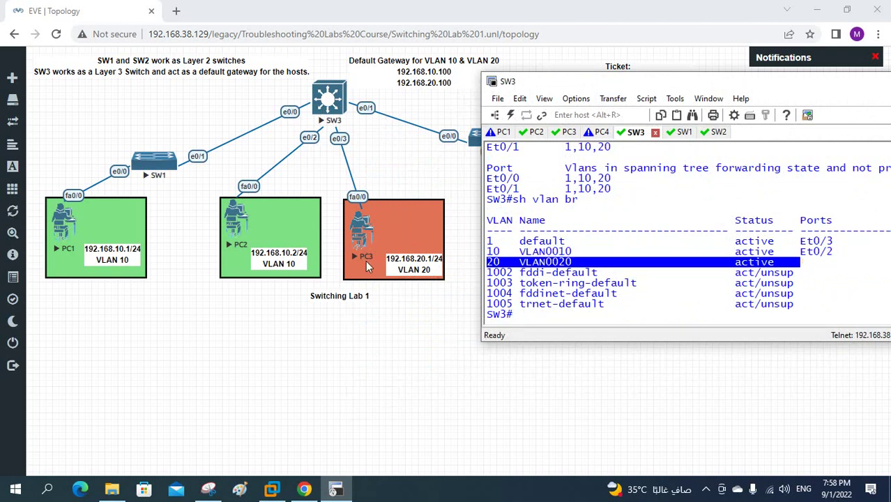
pyautogui.click(643, 269)
pyautogui.moveTo(834, 263); pyautogui.dragTo(793, 264)
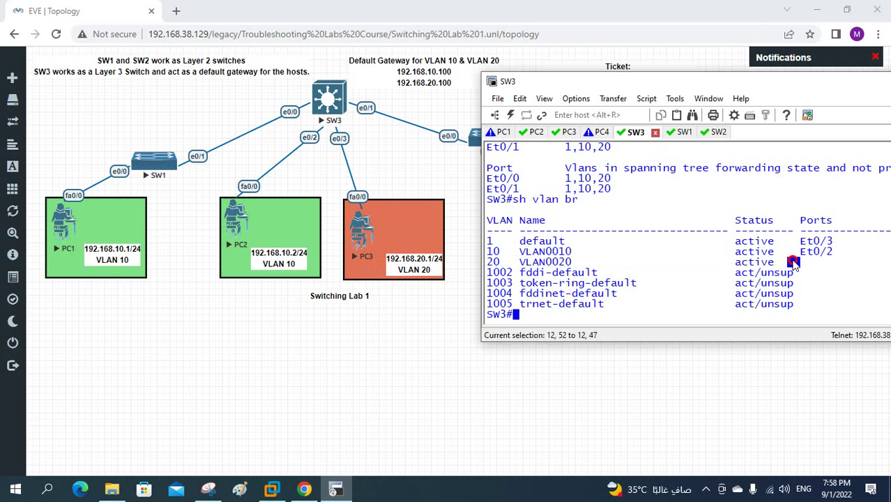
pyautogui.click(793, 263)
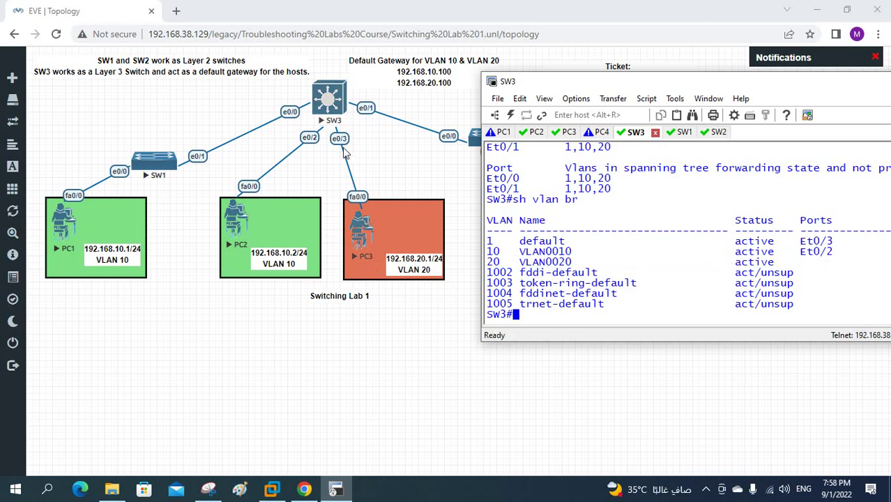
pyautogui.moveTo(833, 242); pyautogui.dragTo(492, 249)
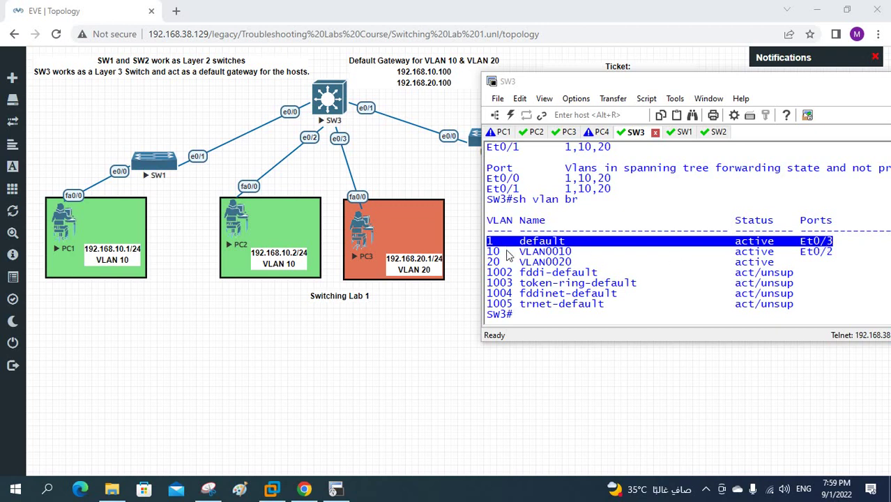
pyautogui.click(784, 263)
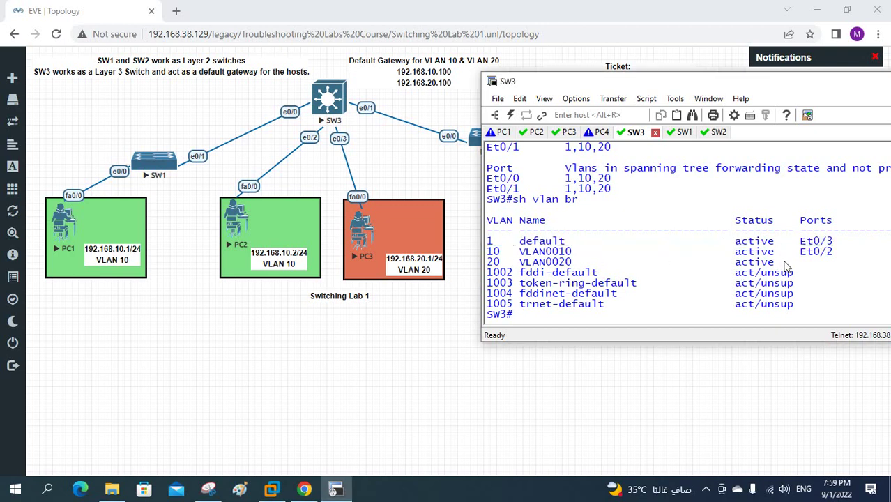
# Enter configuration mode on SW3 and set interface e0/3 to access mode with "switchport mode access"
pyautogui.write('config t')
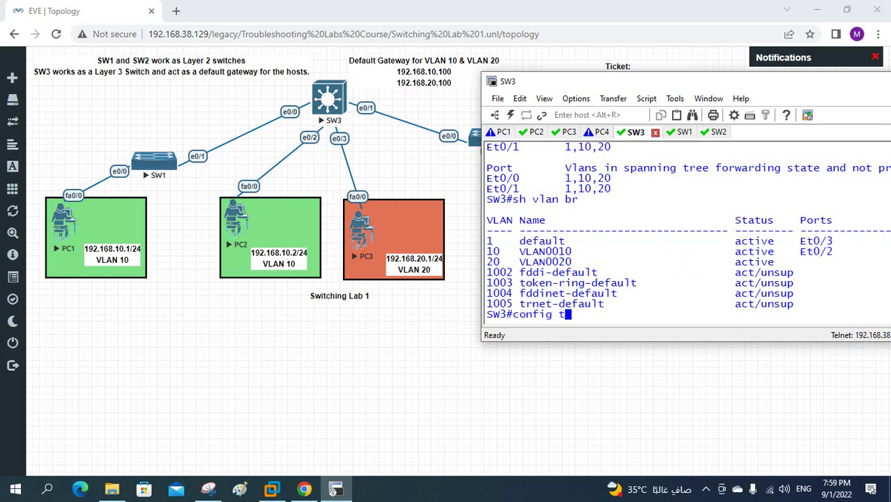
pyautogui.press('Return')
pyautogui.write('int ')
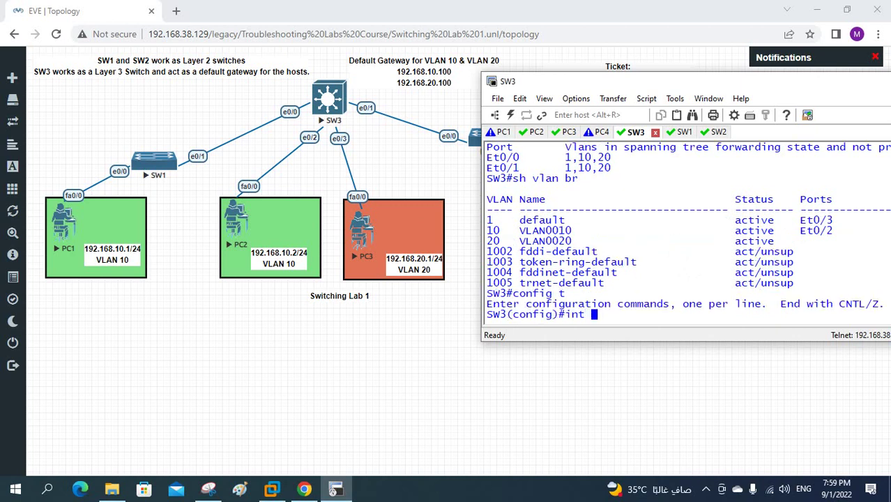
pyautogui.write('e0/3')
pyautogui.press('Return')
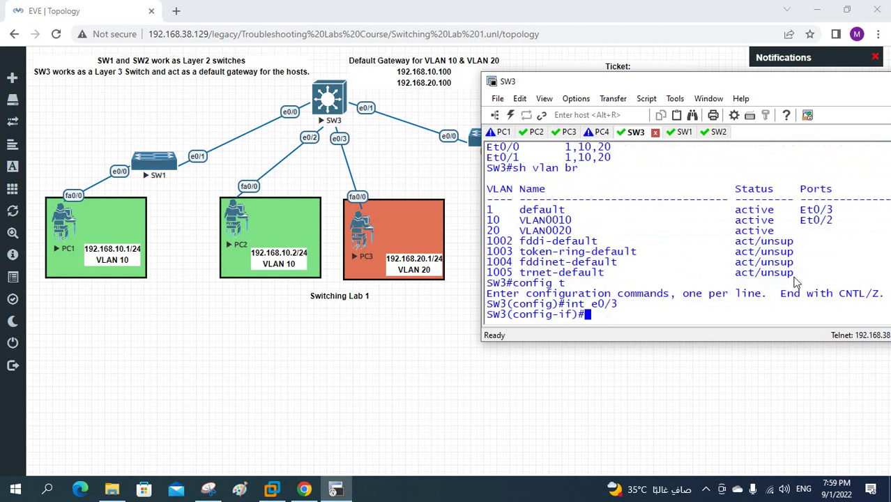
pyautogui.write('sw')
pyautogui.press('Tab')
pyautogui.write('mo')
pyautogui.press('Tab')
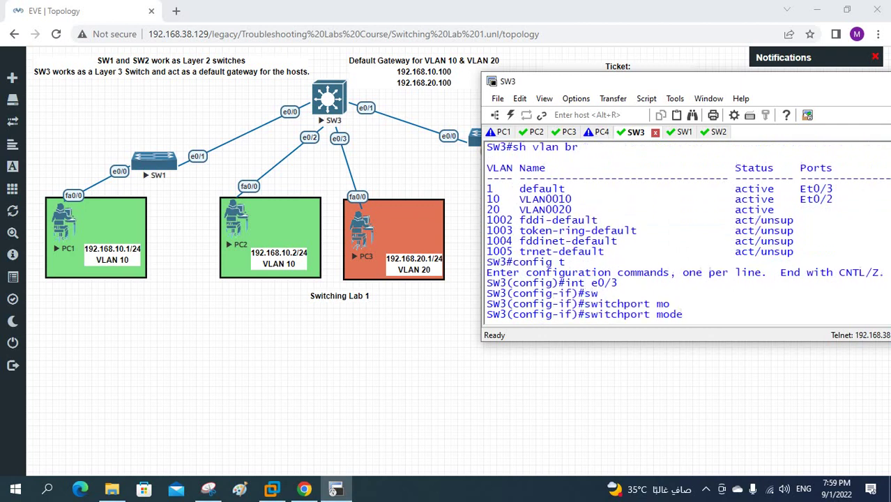
pyautogui.write('acc')
pyautogui.press('Tab')
pyautogui.press('Return')
# Assign SW3's interface e0/3 to VLAN 20 with "switchport access vlan 20" and return to privileged mode
pyautogui.write('sw')
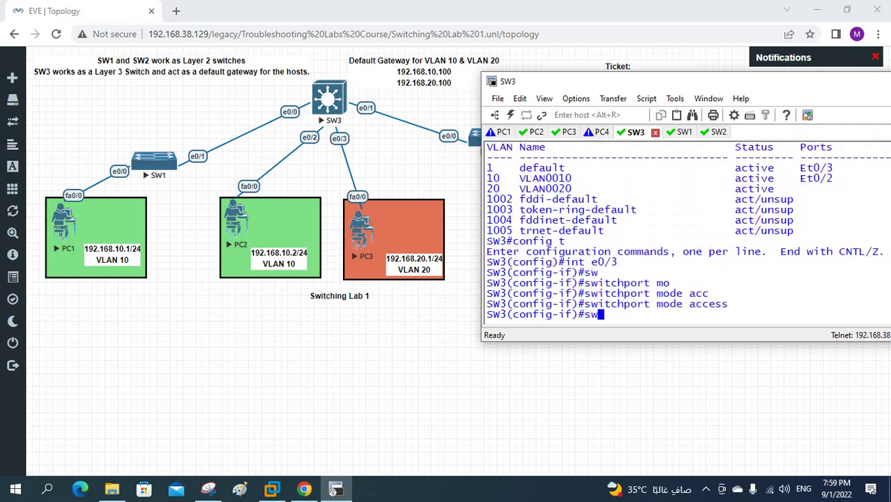
pyautogui.press('Tab')
pyautogui.write('acc')
pyautogui.press('Tab')
pyautogui.write('vlan 20')
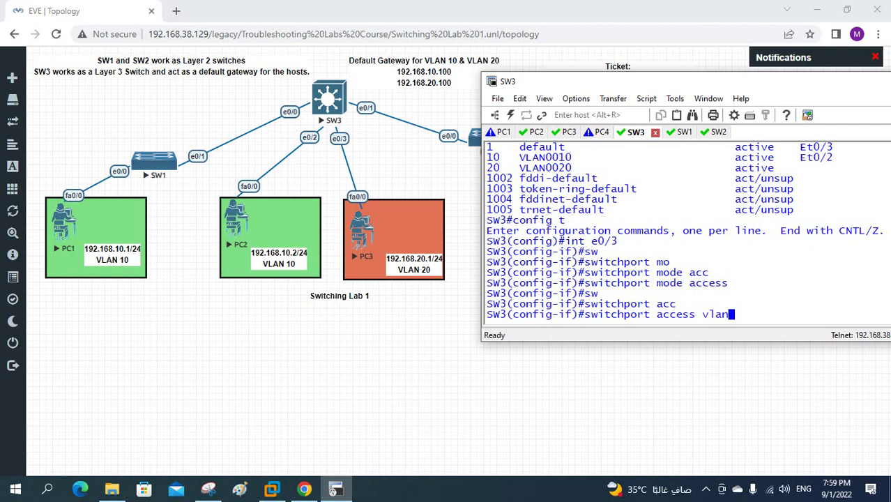
pyautogui.press('Return')
pyautogui.hotkey('ctrl', 'z')
pyautogui.press('Return')
pyautogui.press('Return')
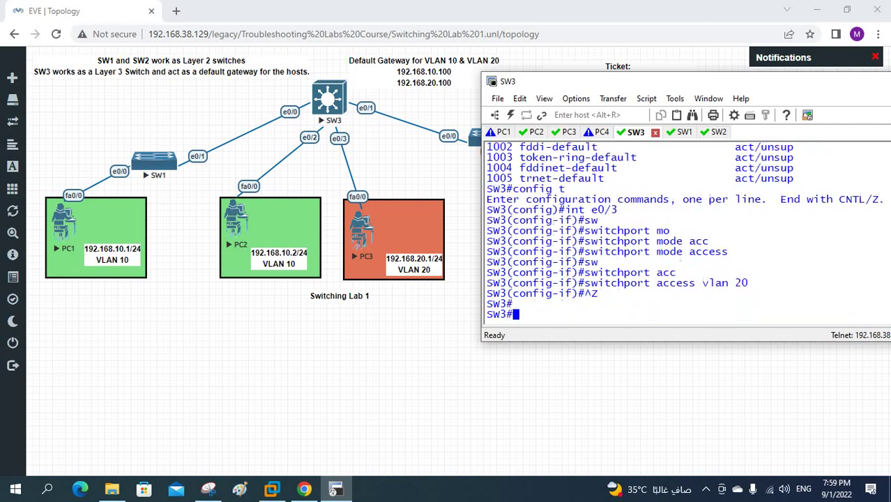
# Save SW3's running configuration with "wr"
pyautogui.write('wr')
pyautogui.press('Return')
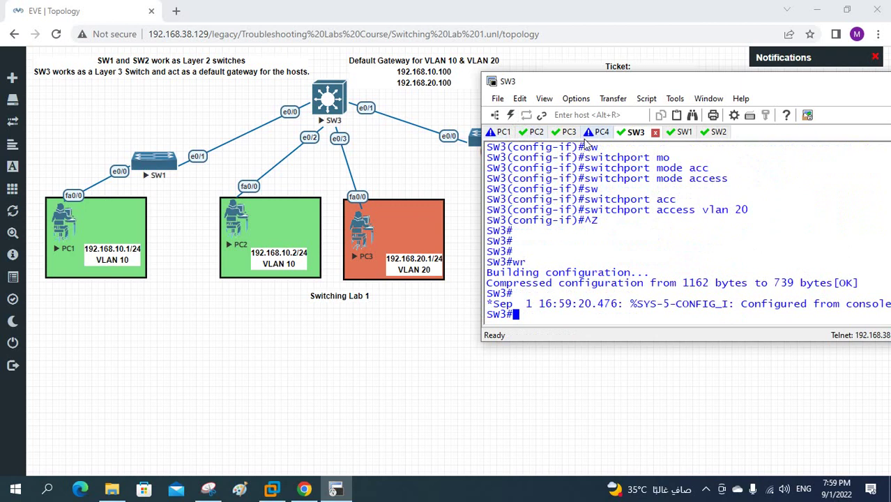
# Switch to the PC3 console, ping PC1 at 192.168.10.1 and repeat the same ping
pyautogui.click(568, 132)
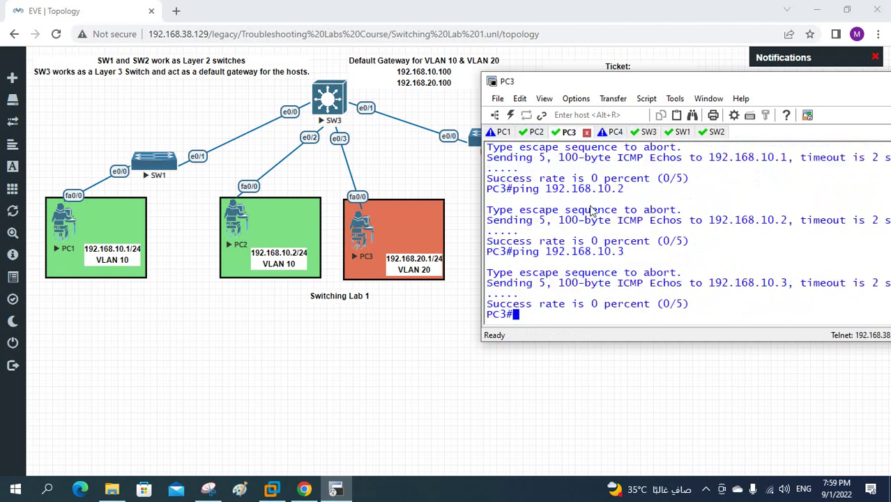
pyautogui.press('Up')
pyautogui.press('Up')
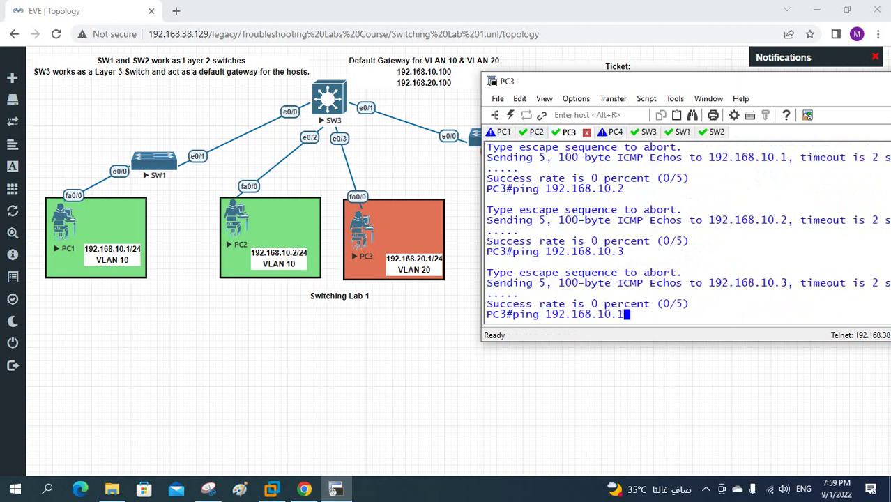
pyautogui.press('Return')
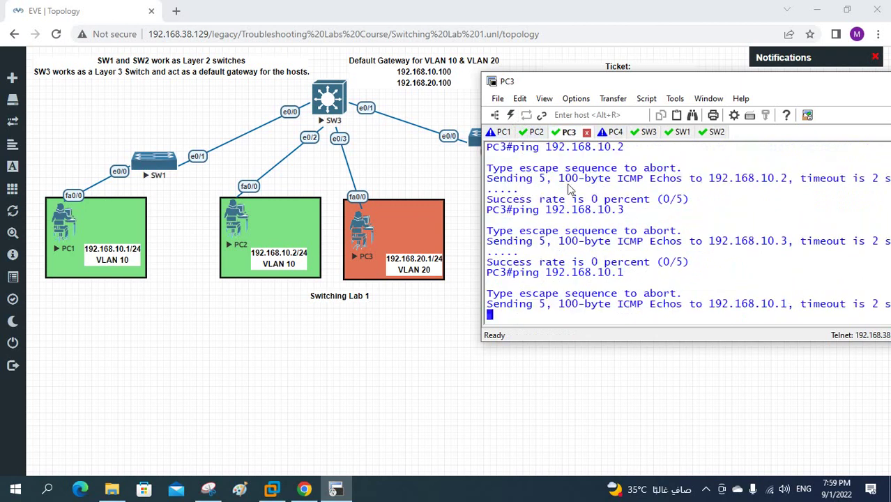
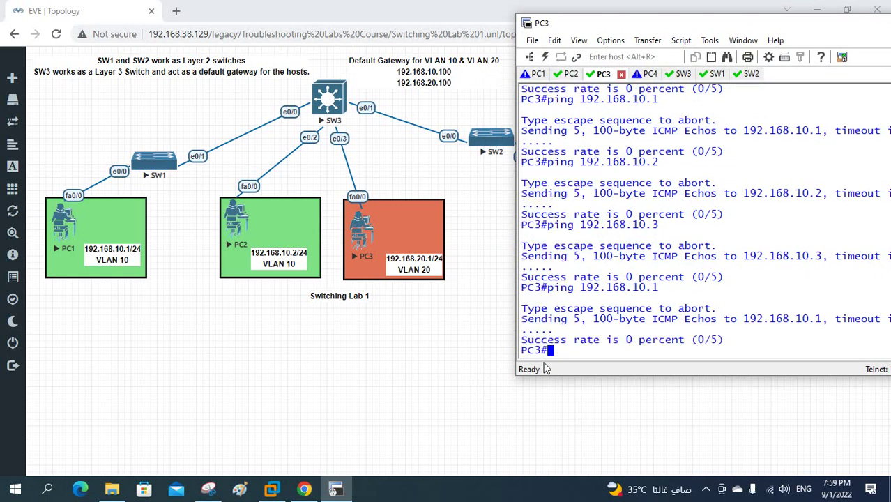
pyautogui.press('Up')
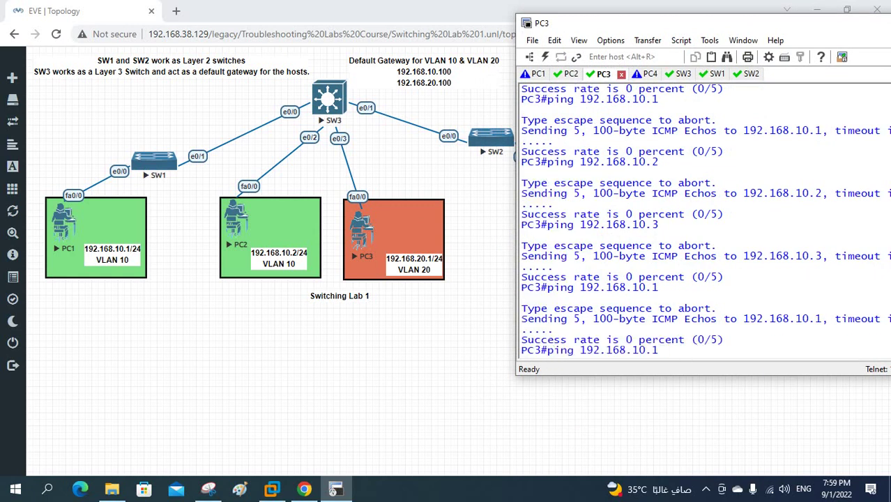
pyautogui.press('Return')
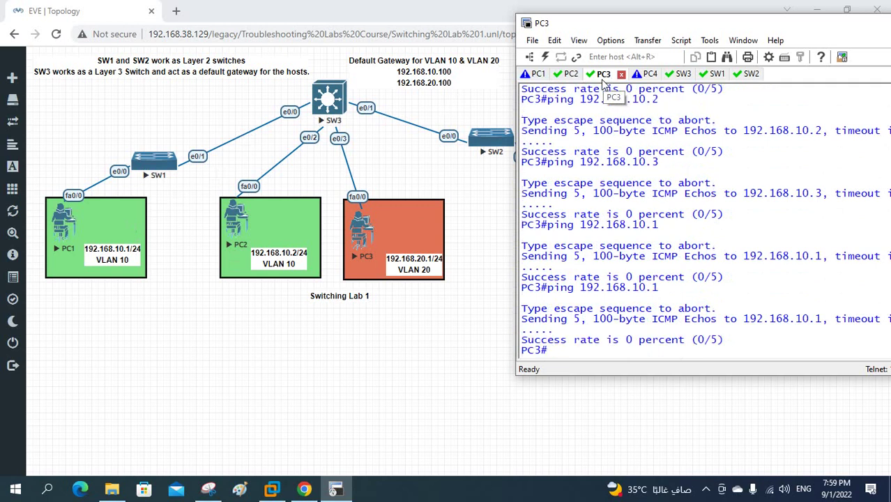
# Ping 192.168.10.2 from PC3 and compare the pinged address with PC2's label in the topology
pyautogui.press('Up')
pyautogui.press('BackSpace')
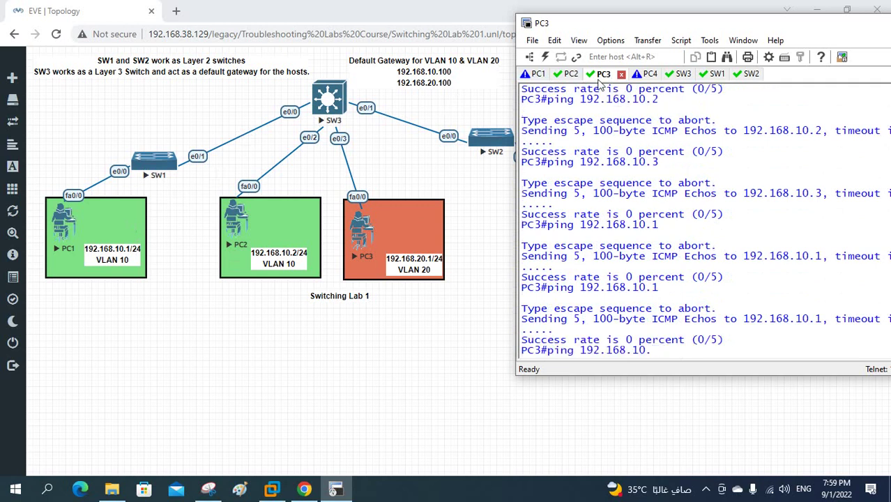
pyautogui.write('2')
pyautogui.press('Return')
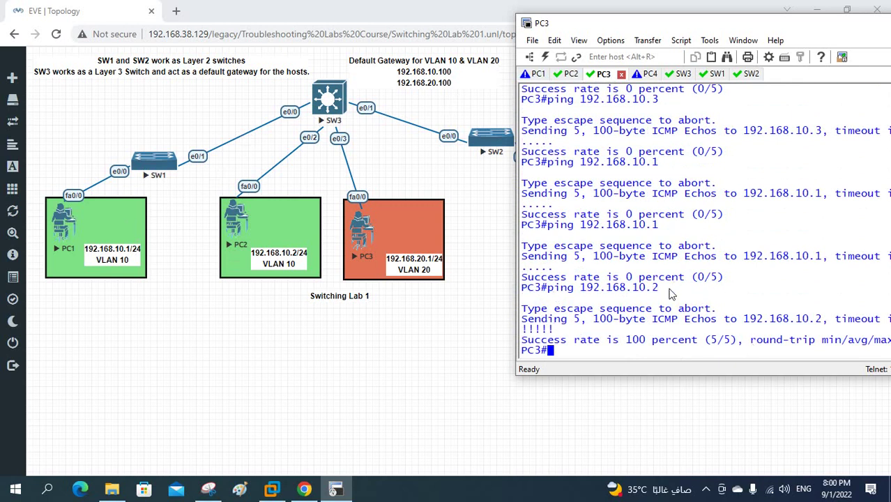
pyautogui.moveTo(660, 288); pyautogui.dragTo(578, 293)
pyautogui.hotkey('ctrl', 'c')
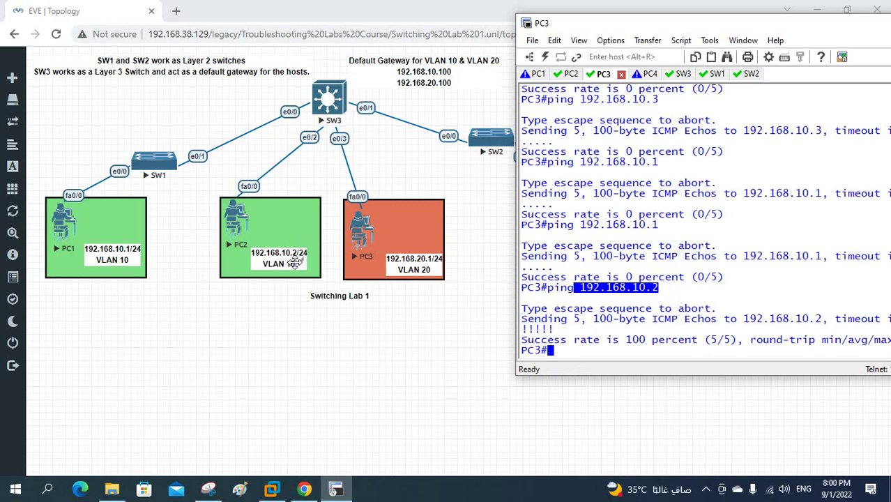
# Ping 192.168.10.3 from PC3 and run the same ping a second time
pyautogui.write('ping')
pyautogui.rightClick(730, 343)
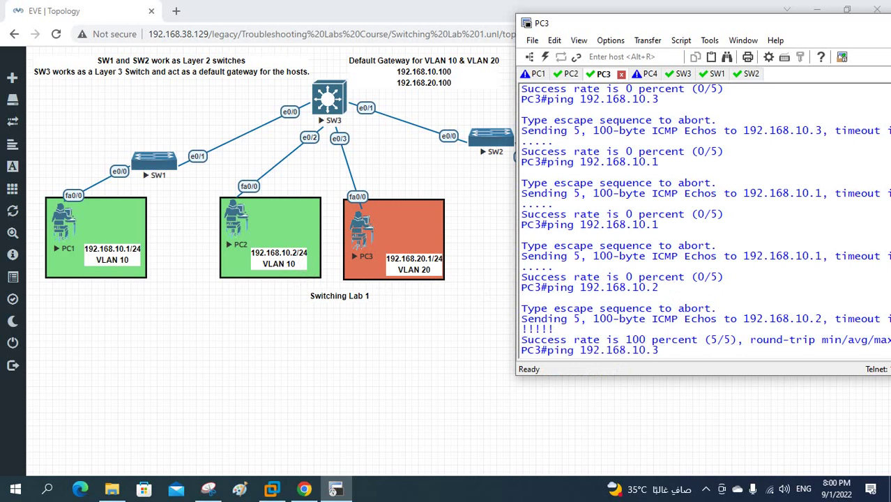
pyautogui.press('Return')
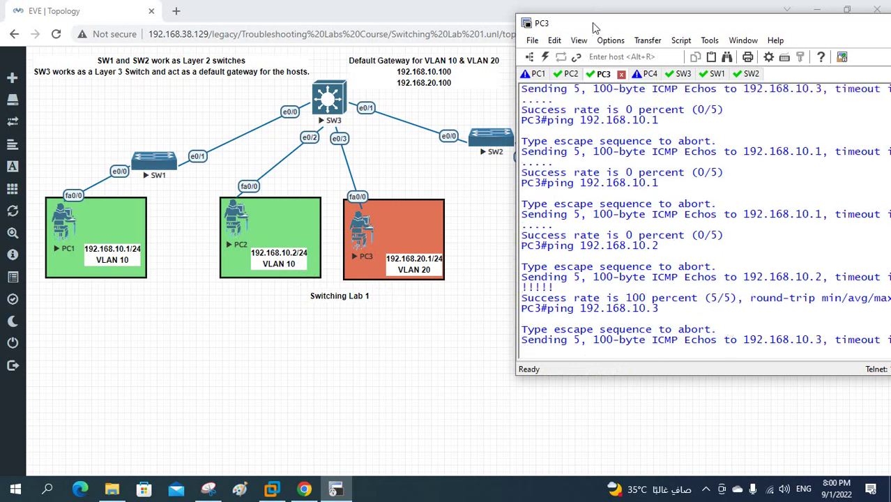
pyautogui.moveTo(592, 23); pyautogui.dragTo(652, 81)
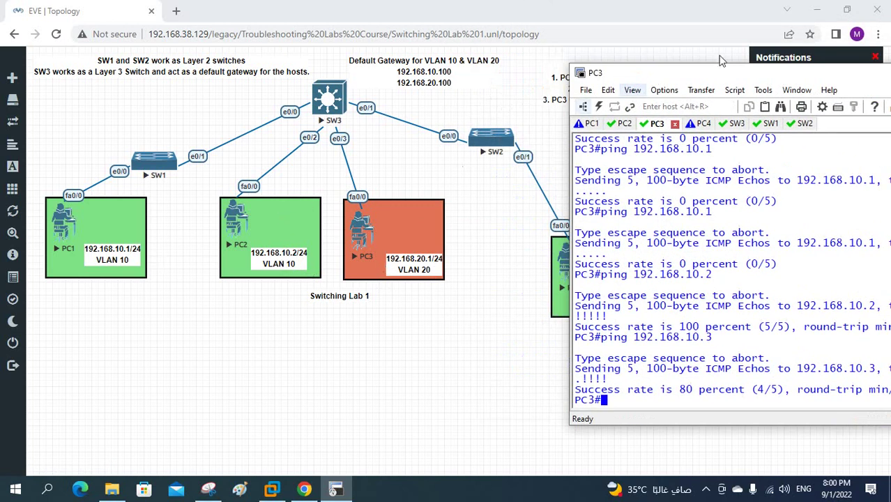
pyautogui.moveTo(709, 74); pyautogui.dragTo(563, 56)
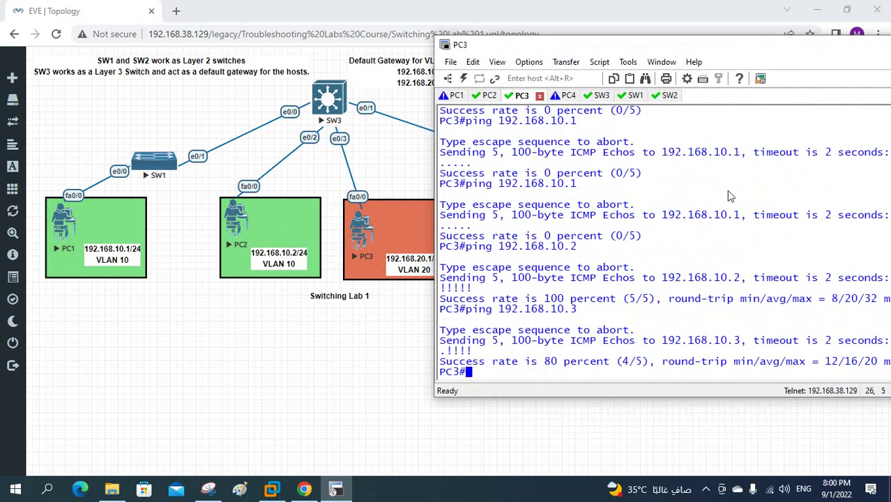
pyautogui.press('Up')
pyautogui.press('Return')
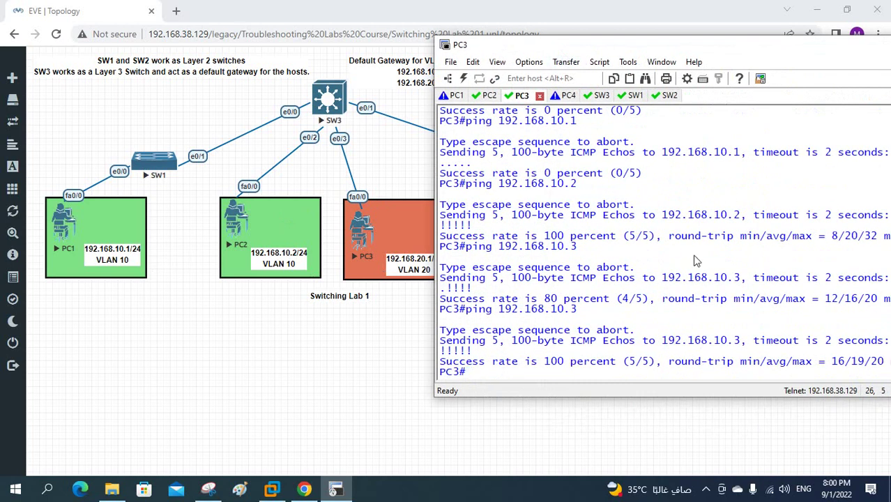
# Ping 192.168.10.1 from PC3 again and review the results of the pings to all three VLAN 10 hosts
pyautogui.press('Up')
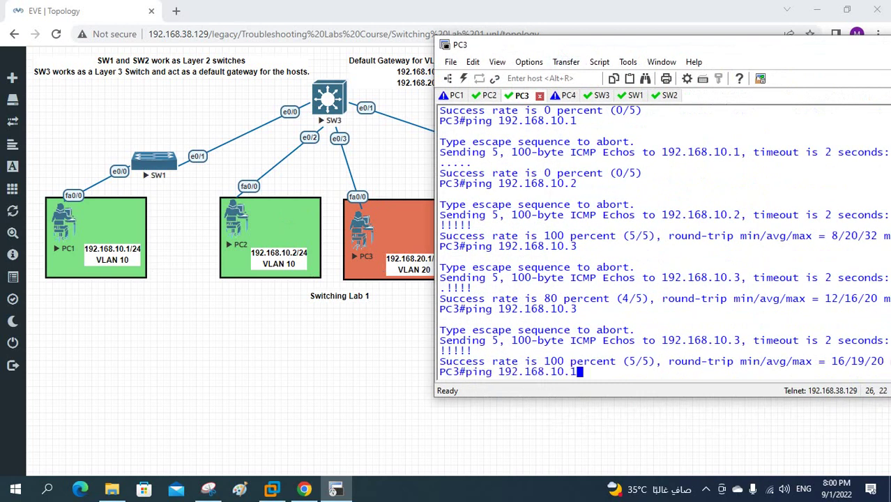
pyautogui.press('Return')
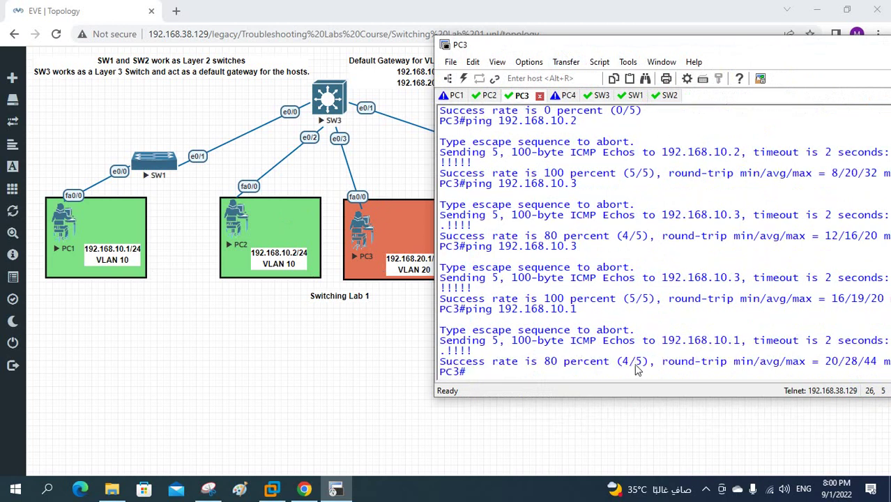
pyautogui.moveTo(440, 330); pyautogui.dragTo(720, 368)
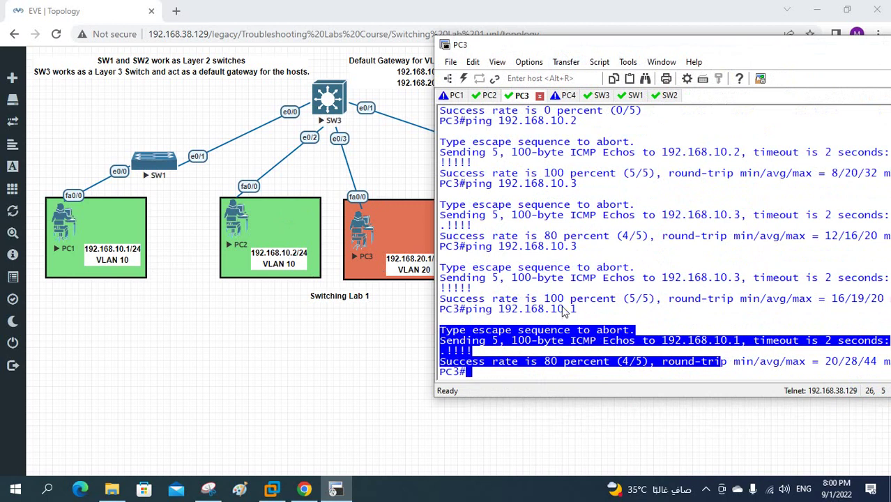
pyautogui.moveTo(578, 310); pyautogui.dragTo(465, 310)
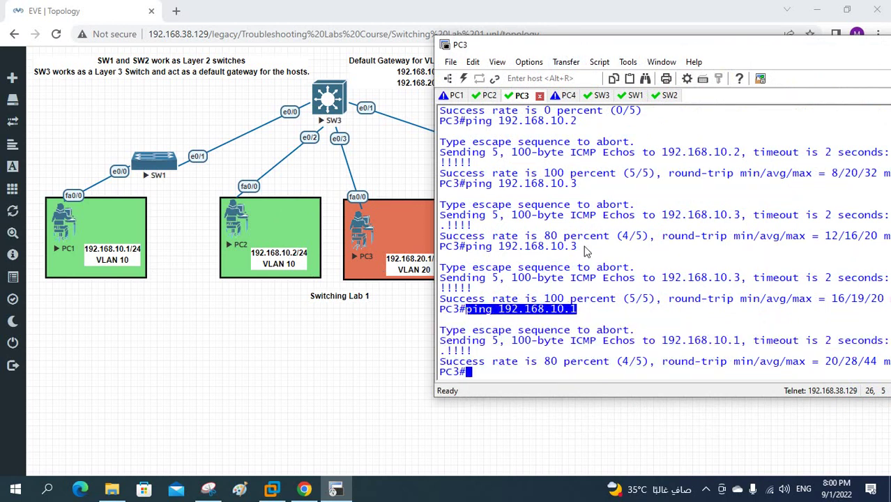
pyautogui.moveTo(578, 246); pyautogui.dragTo(466, 249)
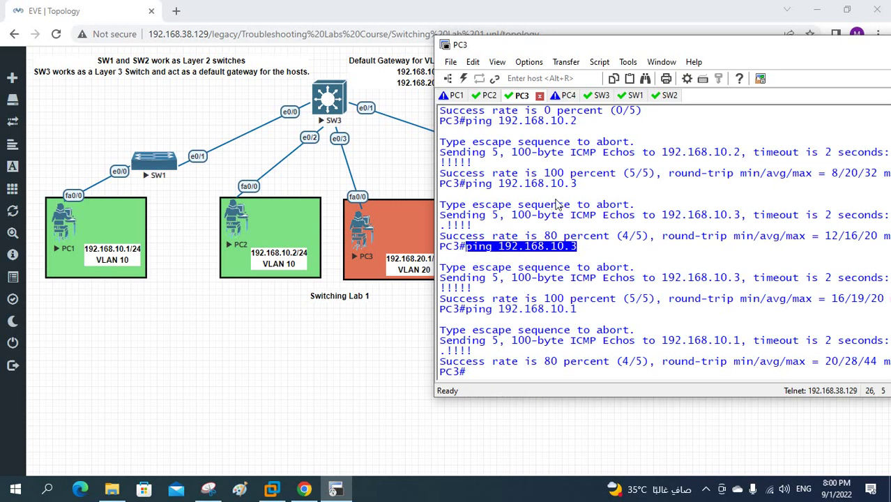
pyautogui.scroll(1, 576, 202)
pyautogui.moveTo(578, 152); pyautogui.dragTo(465, 155)
pyautogui.click(543, 219)
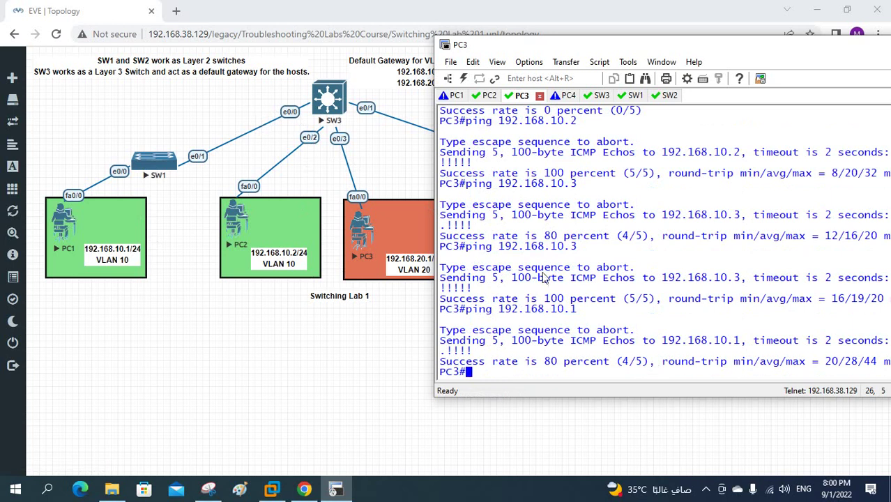
pyautogui.scroll(3, 608, 162)
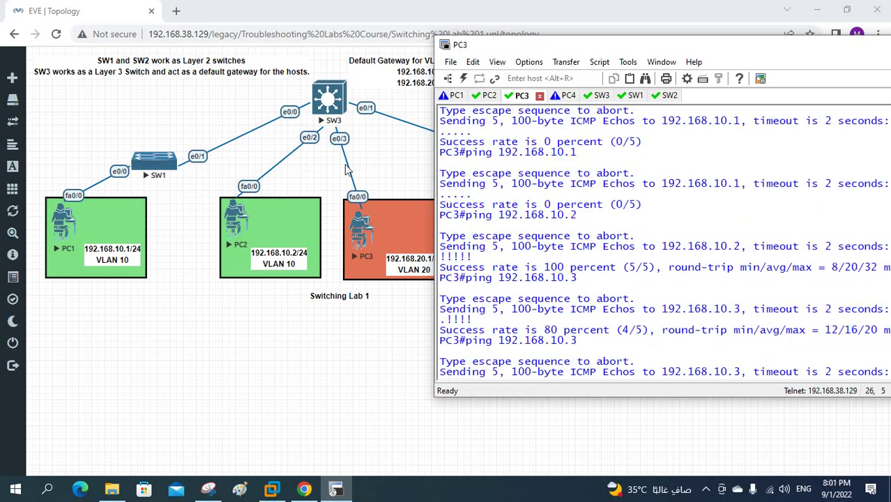
# Review SW3's earlier "sh vlan br" output, comparing the VLAN 1 and VLAN 20 rows with PC3's e0/3 link
pyautogui.click(597, 96)
pyautogui.scroll(4, 555, 209)
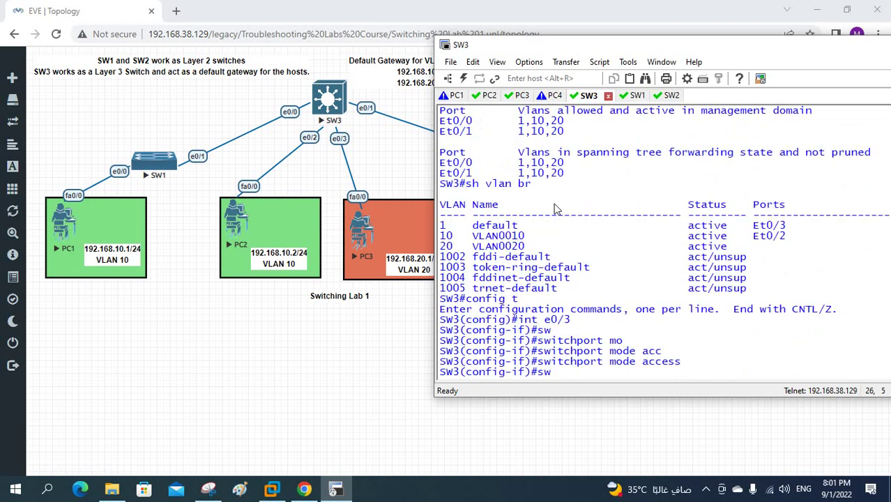
pyautogui.moveTo(786, 225); pyautogui.dragTo(439, 253)
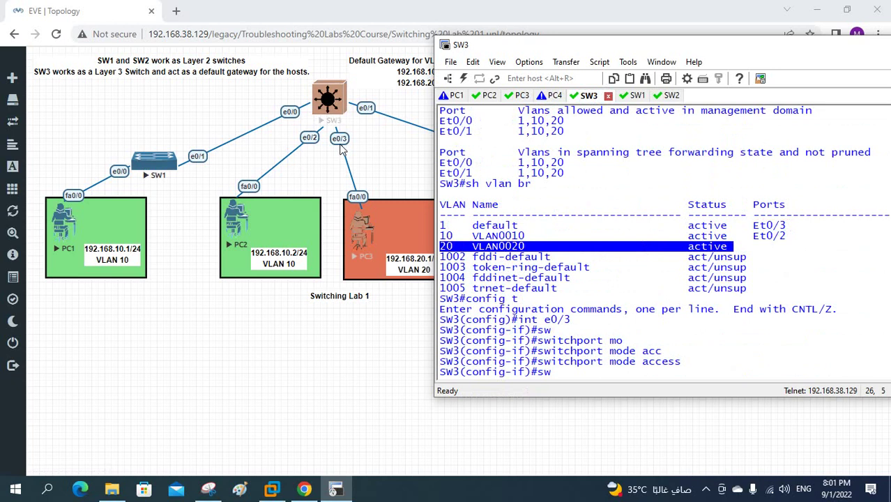
pyautogui.moveTo(786, 227); pyautogui.dragTo(754, 228)
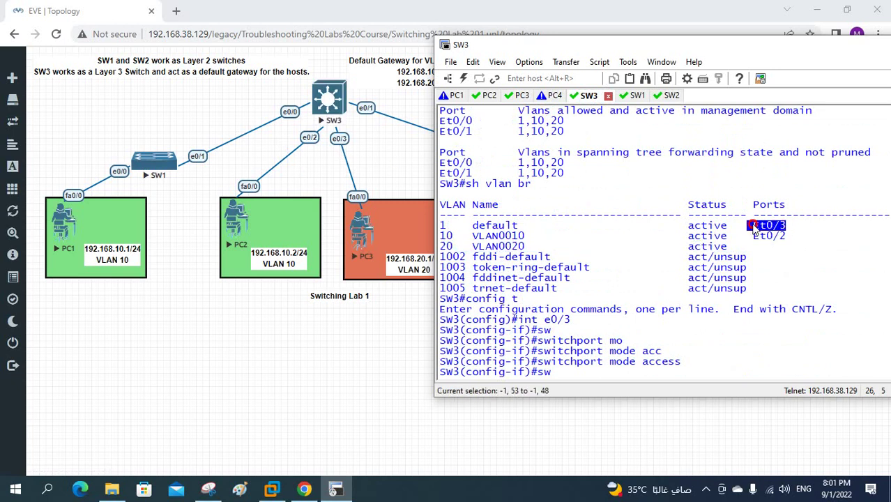
pyautogui.moveTo(754, 228); pyautogui.dragTo(446, 232)
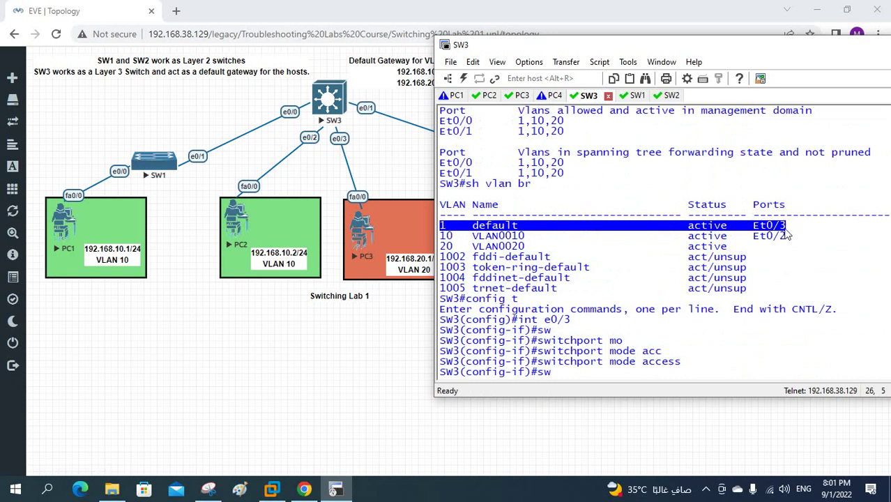
pyautogui.moveTo(752, 247); pyautogui.dragTo(446, 253)
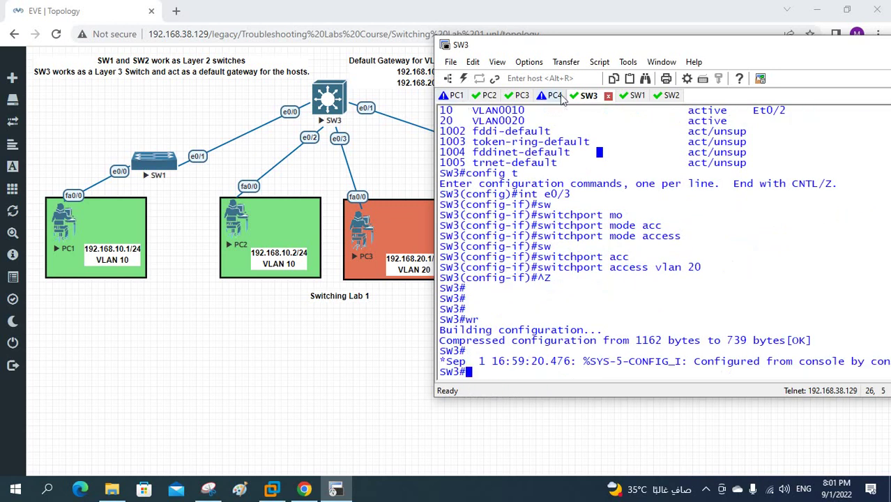
# Return to the PC3 console, move the old output out of view with empty prompts and ping 192.168.10.1
pyautogui.click(519, 95)
pyautogui.press('Return')
pyautogui.press('Return')
pyautogui.press('Return')
pyautogui.press('Return')
pyautogui.press('Return')
pyautogui.press('Return')
pyautogui.press('Return')
pyautogui.press('Return')
pyautogui.press('Return')
pyautogui.press('Return')
pyautogui.press('Return')
pyautogui.press('Return')
pyautogui.press('Return')
pyautogui.press('Return')
pyautogui.press('Return')
pyautogui.press('Return')
pyautogui.press('Return')
pyautogui.press('Return')
pyautogui.press('Return')
pyautogui.press('Return')
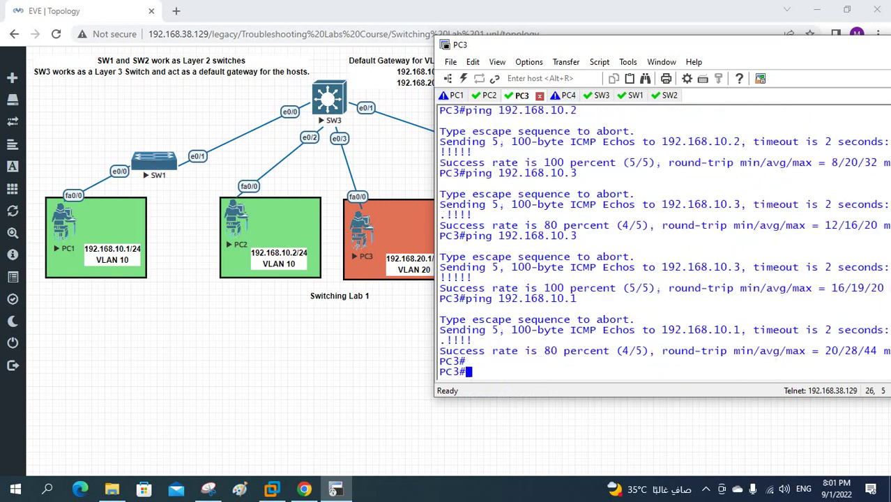
pyautogui.write('ping 192.168.10.1')
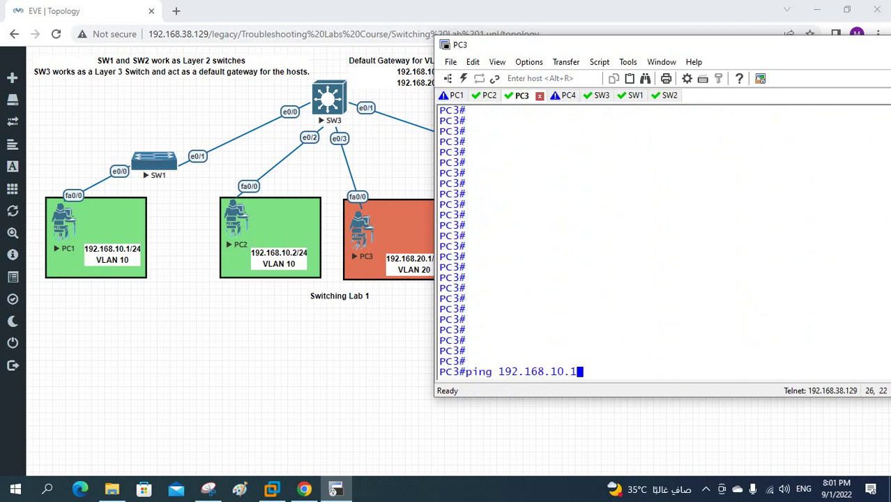
pyautogui.press('Return')
# Ping 192.168.10.2 and 192.168.10.3 from PC3
pyautogui.press('Up')
pyautogui.press('BackSpace')
pyautogui.write('3')
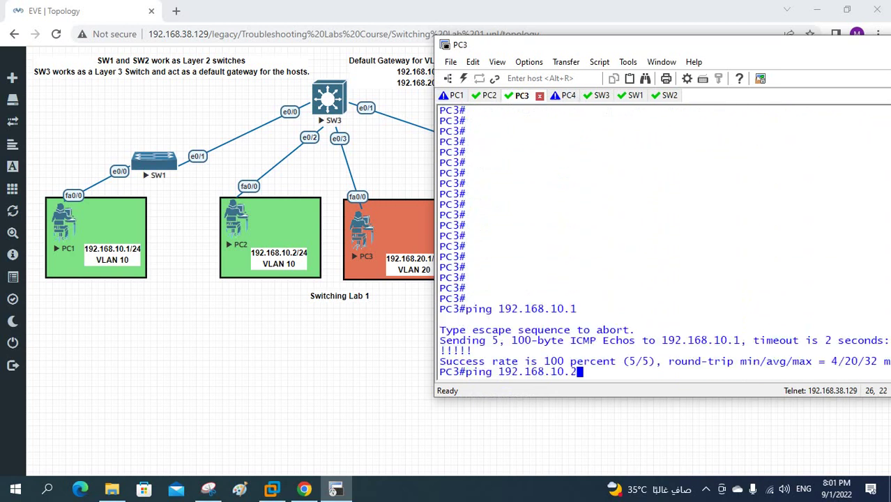
pyautogui.press('Return')
pyautogui.press('Up')
pyautogui.press('Up')
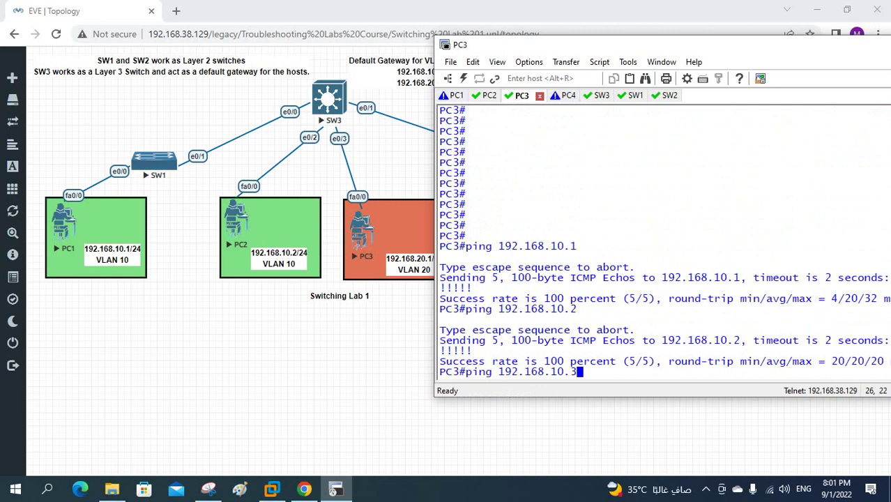
pyautogui.press('Return')
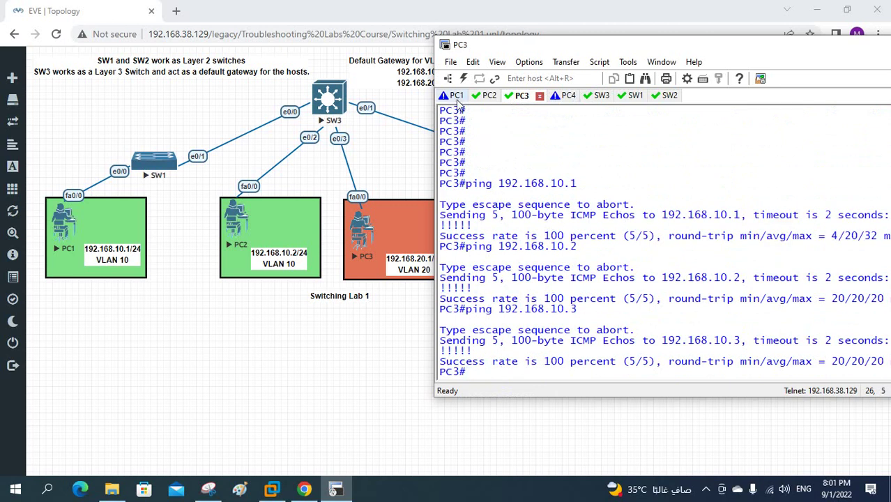
# Reconnect the PC1 console session and enter privileged mode with "en"
pyautogui.hotkey('alt', '1')
pyautogui.click(536, 193)
pyautogui.press('Return')
pyautogui.press('Return')
pyautogui.press('Return')
pyautogui.press('Return')
pyautogui.press('Return')
pyautogui.press('Return')
pyautogui.press('Return')
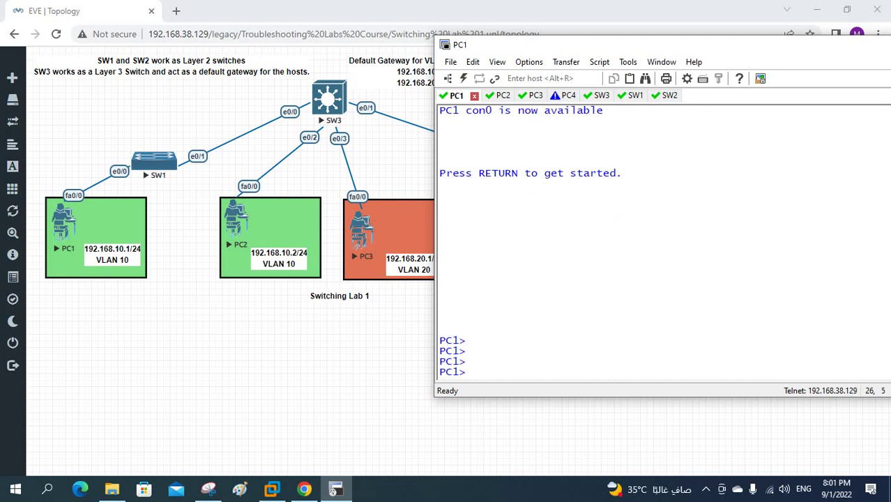
pyautogui.write('en')
pyautogui.press('Return')
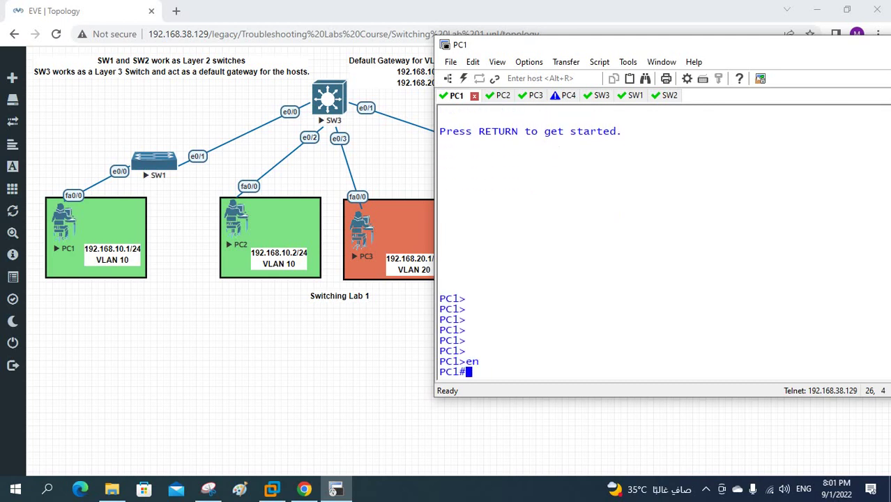
# Ping 192.168.20.1 from the PC1 console
pyautogui.write('ping 192.168.')
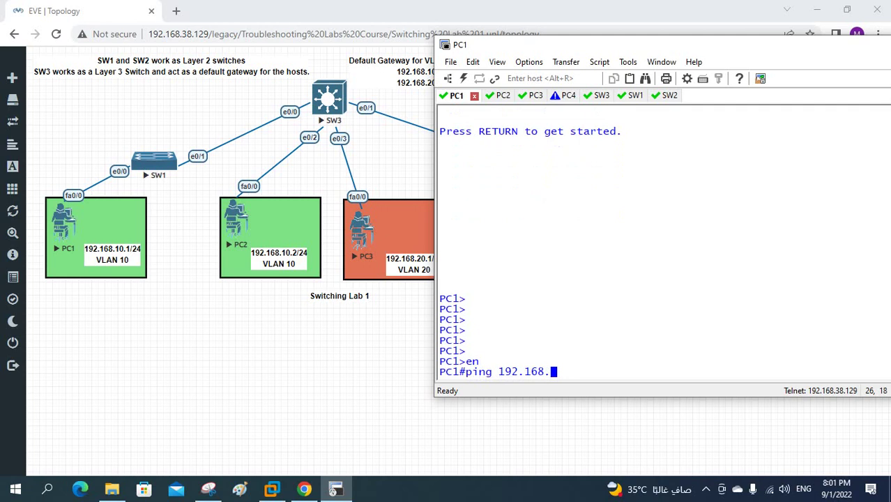
pyautogui.write('20.1')
pyautogui.press('Return')
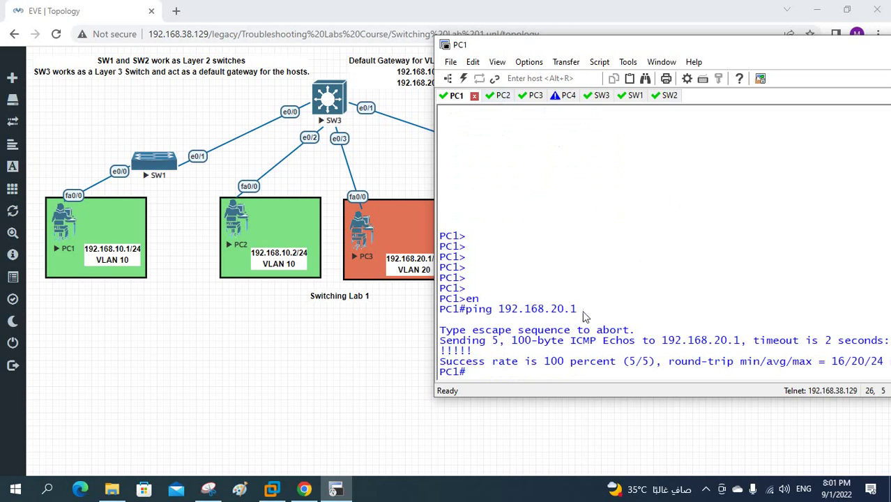
# Copy the "ping 192.168.20.1" command from the PC1 console and run it in the PC3 console
pyautogui.moveTo(577, 309); pyautogui.dragTo(464, 310)
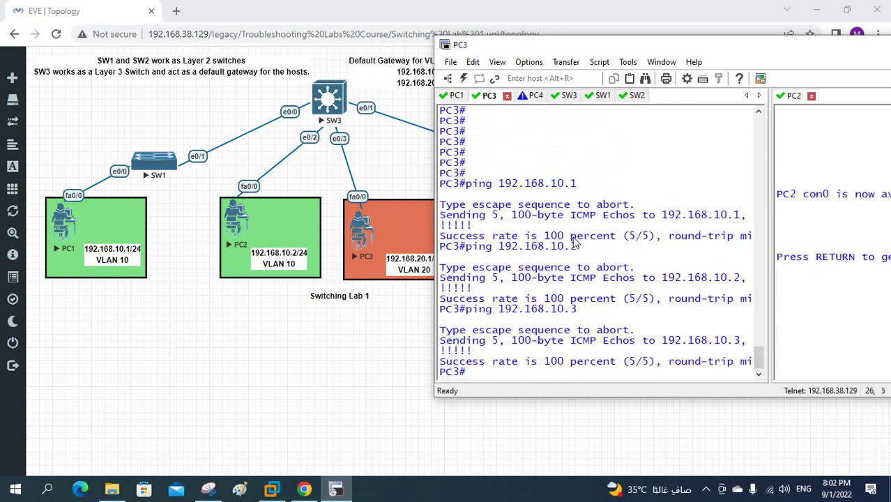
pyautogui.rightClick(576, 241)
pyautogui.press('Return')
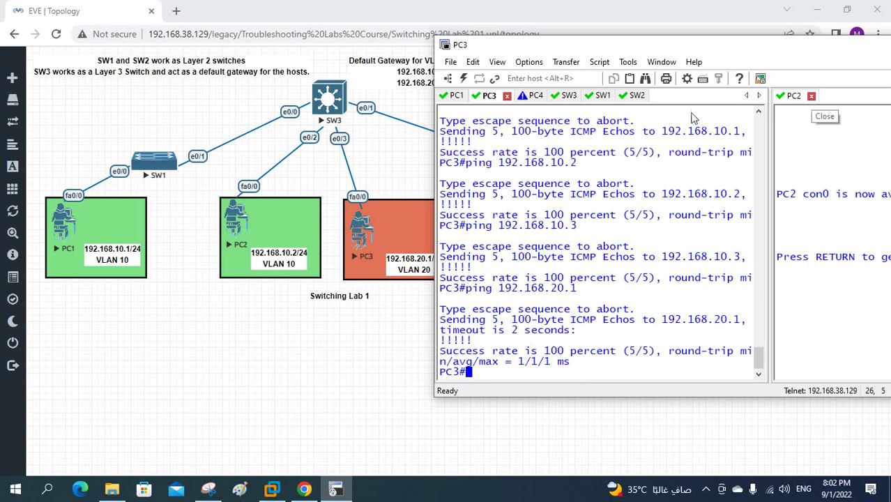
# Disconnect and close the PC3 and PC2 console sessions, leaving PC4 in a single pane
pyautogui.moveTo(557, 55); pyautogui.dragTo(375, 67)
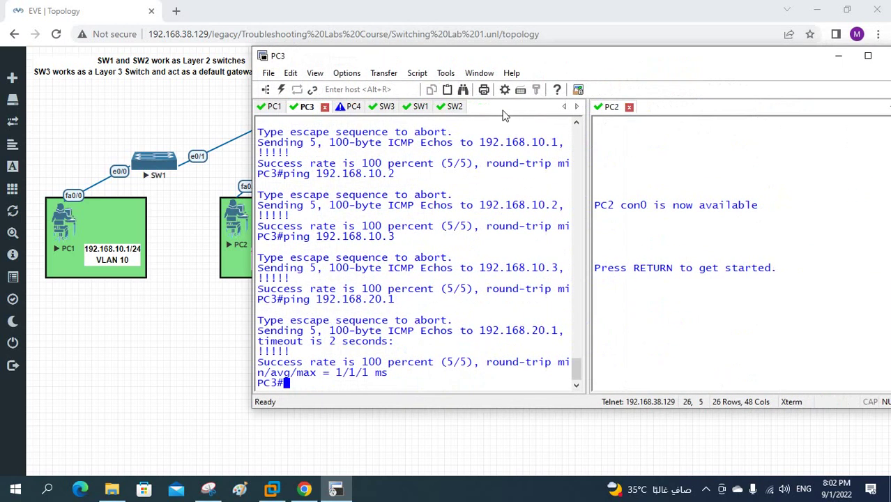
pyautogui.click(324, 106)
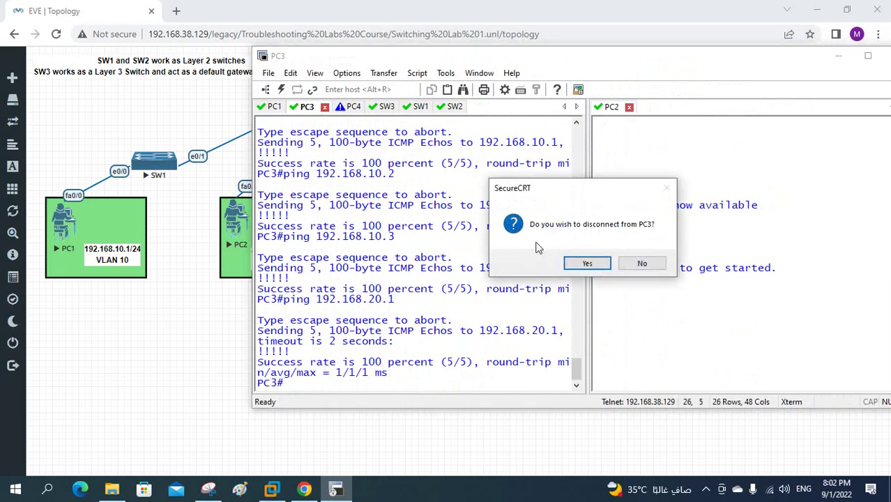
pyautogui.click(588, 264)
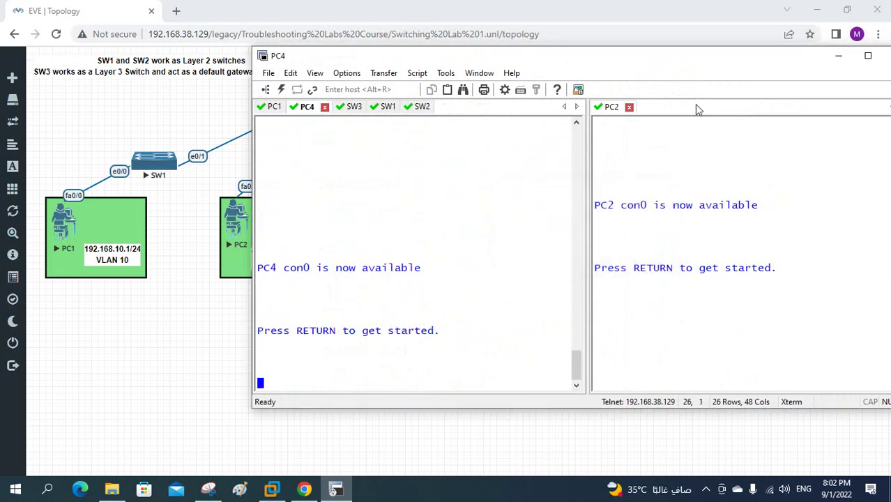
pyautogui.moveTo(722, 66); pyautogui.dragTo(605, 63)
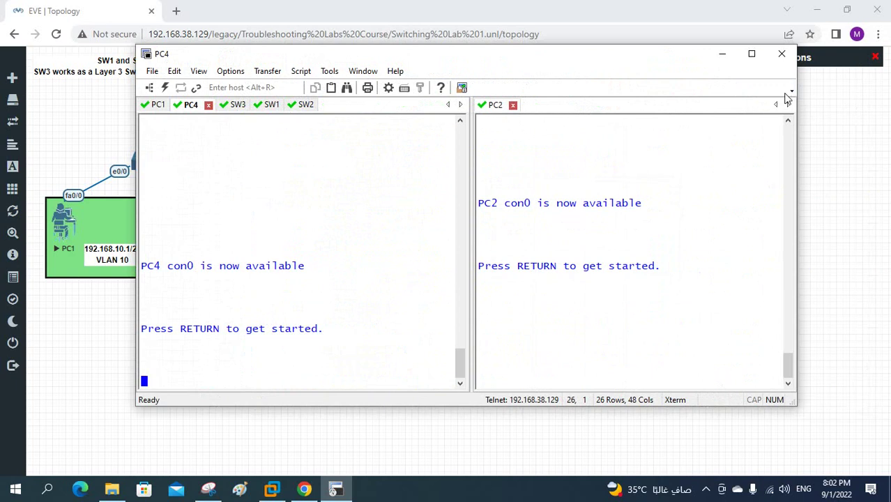
pyautogui.click(513, 105)
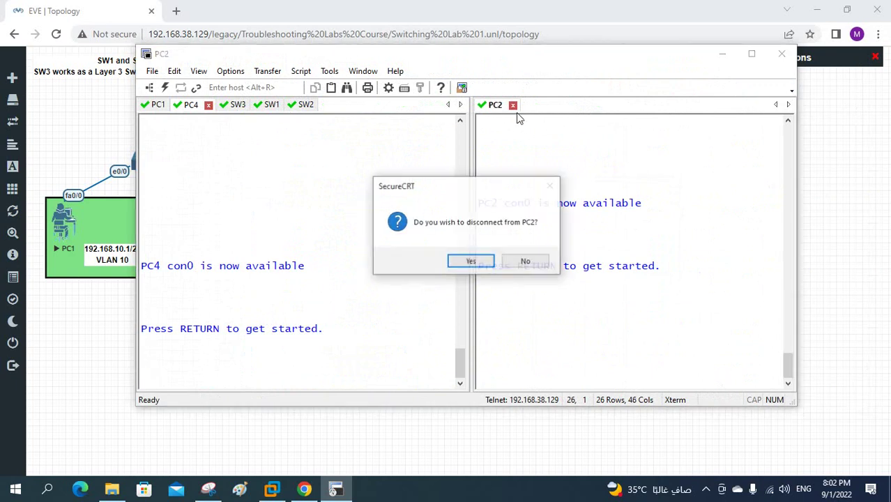
pyautogui.click(472, 261)
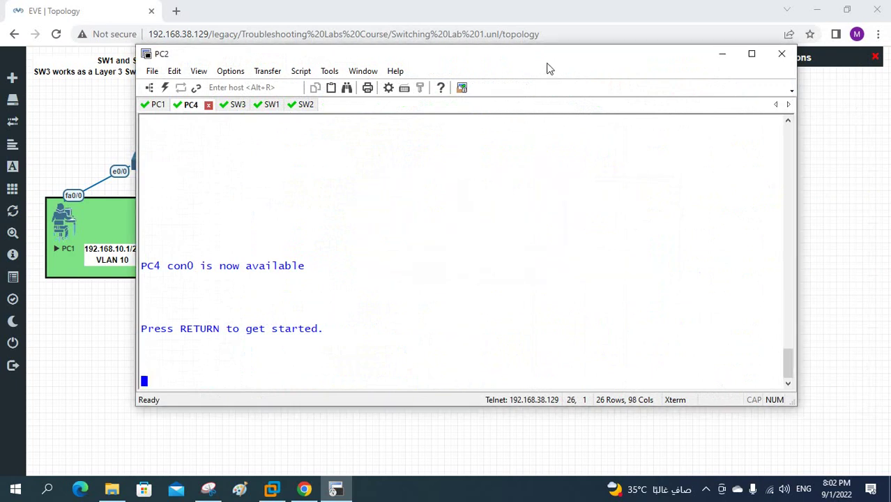
# Move the console window off the topology, wake the PC4 console and enter privileged mode with "en"
pyautogui.moveTo(556, 64); pyautogui.dragTo(721, 94)
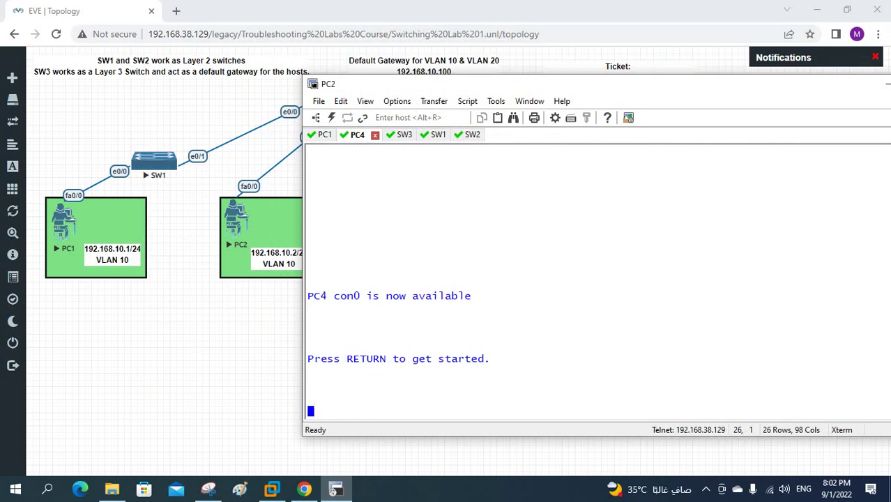
pyautogui.press('Return')
pyautogui.press('Return')
pyautogui.press('Return')
pyautogui.press('Return')
pyautogui.press('Return')
pyautogui.press('Return')
pyautogui.press('Return')
pyautogui.write('en')
pyautogui.press('Return')
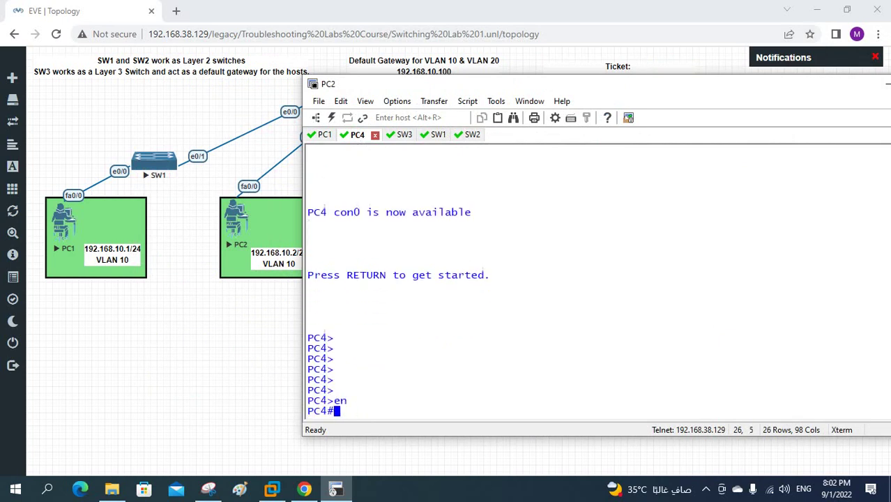
# Ping PC3's address 192.168.20.1 from PC4, keeping PC3's label in the topology in view
pyautogui.write('ping 192.168.20.1')
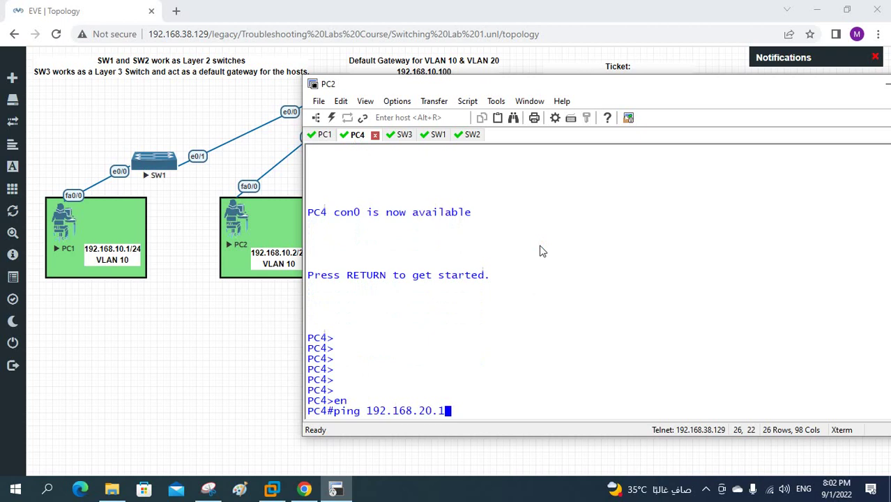
pyautogui.moveTo(432, 88); pyautogui.dragTo(665, 84)
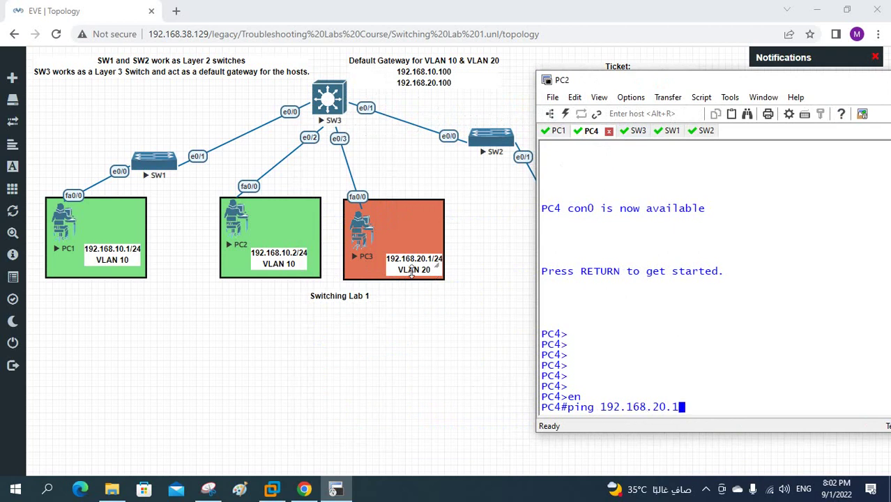
pyautogui.press('Return')
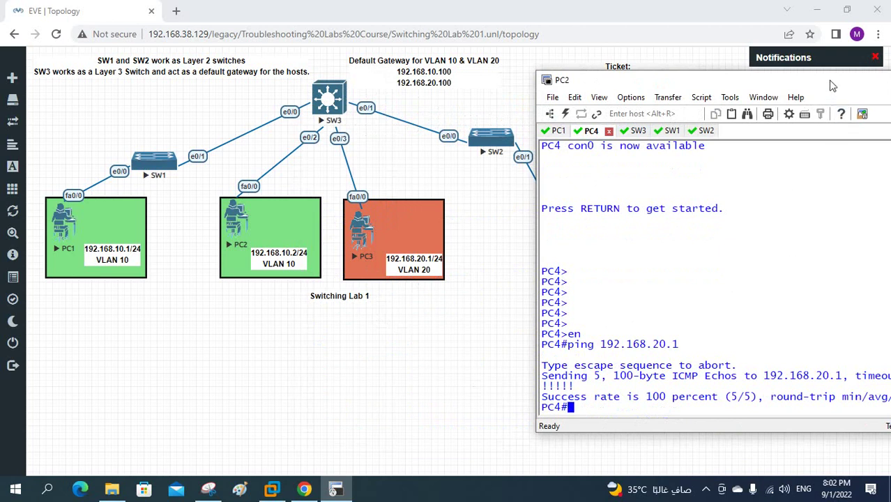
# Minimize the console window to reveal the full EVE-NG topology and switch to Tshoot Lab 2 in Cisco Packet Tracer
pyautogui.moveTo(828, 80); pyautogui.dragTo(486, 168)
pyautogui.click(780, 170)
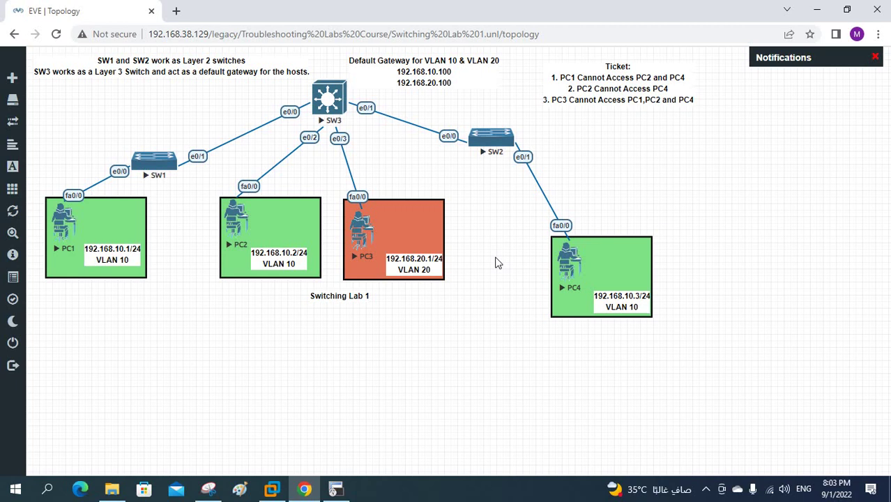
pyautogui.hotkey('alt', 'Tab')
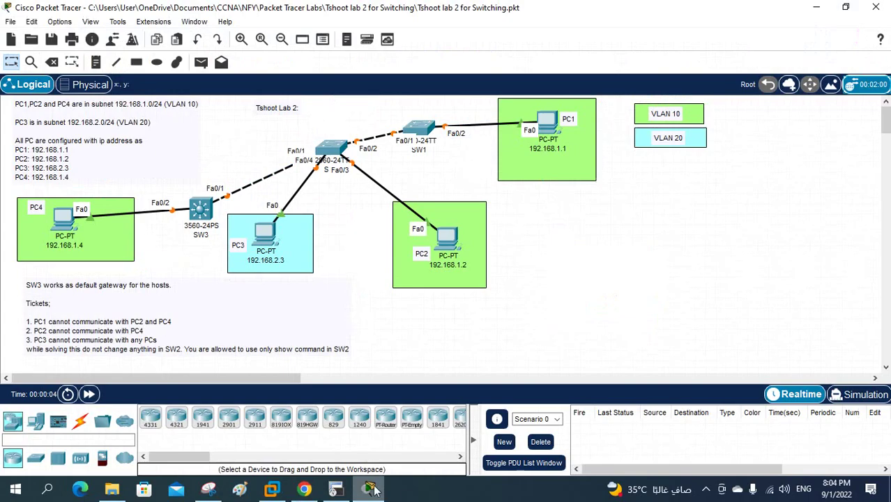